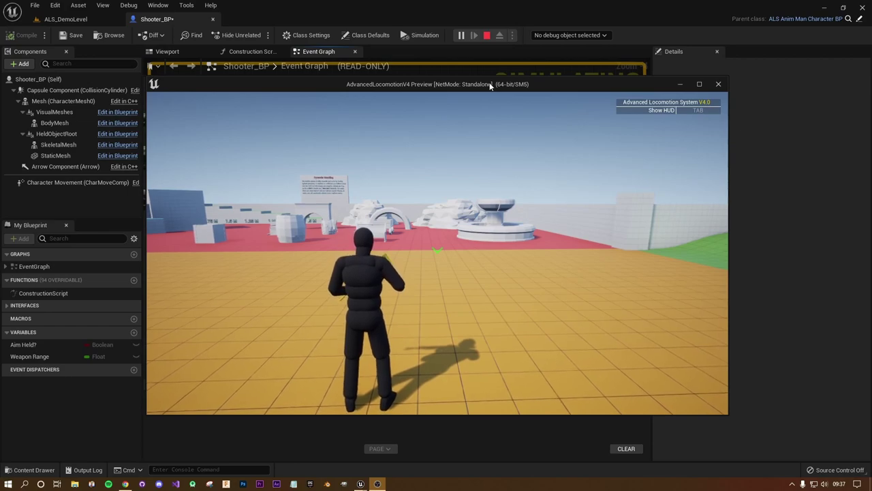
Focus the running preview, walk the character forward and switch it to carrying the rifle.
click(489, 85)
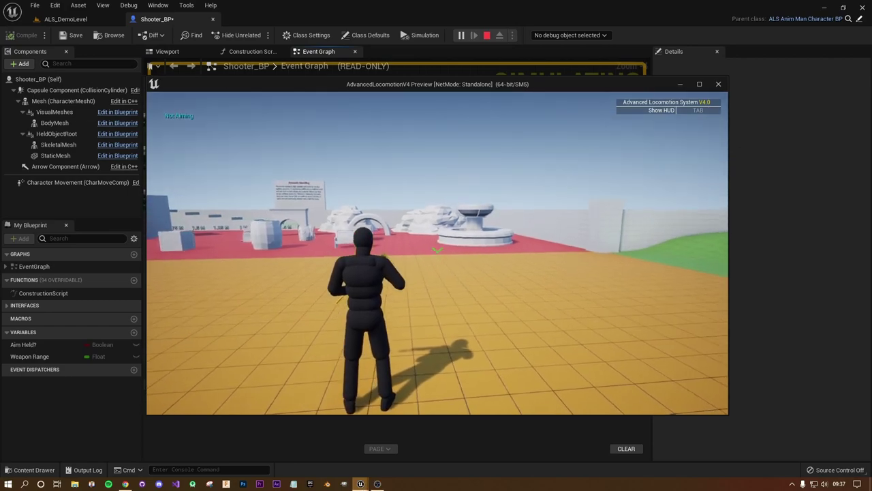
key(w)
key(q)
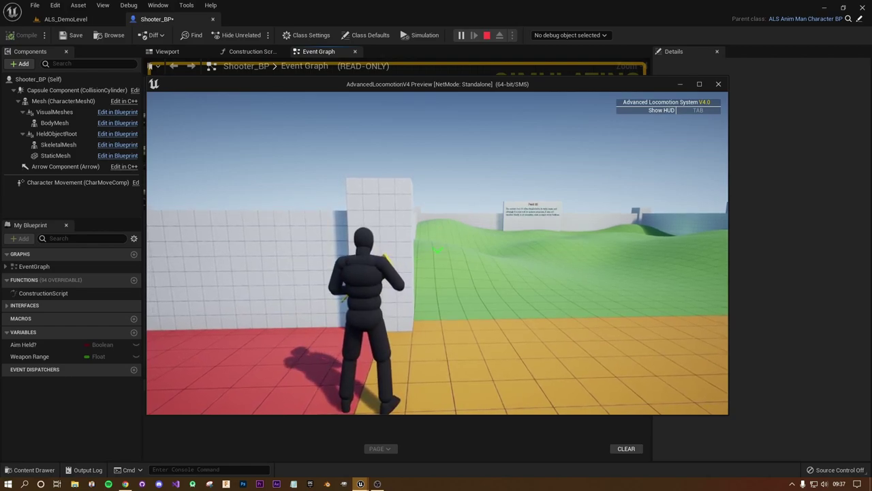
Crouch-aim, run toward the wall, fire four test shots, then stop the play session.
key(c)
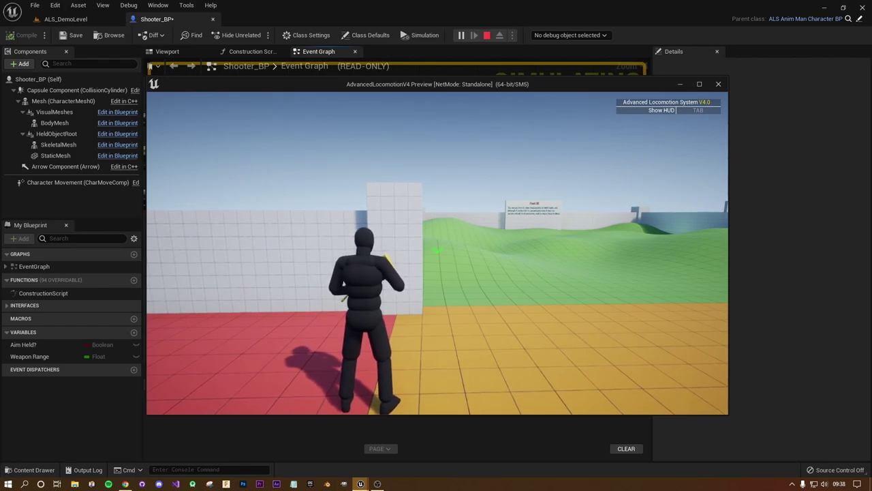
key(w)
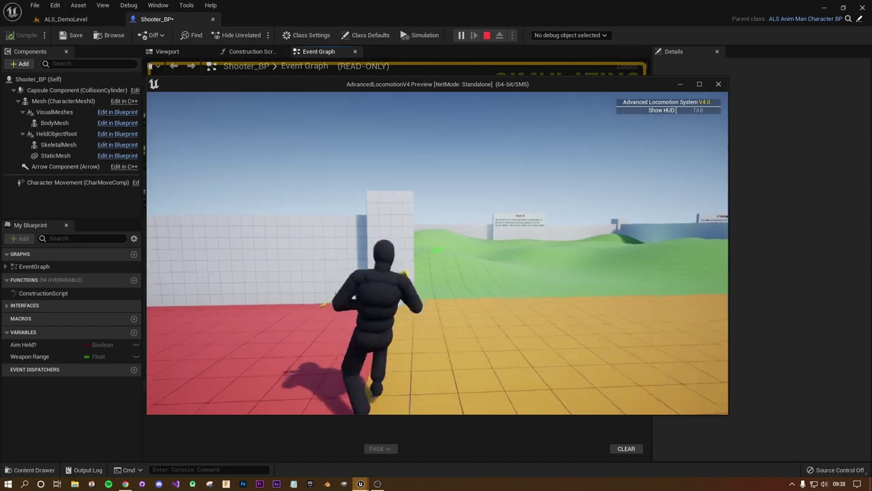
click(438, 250)
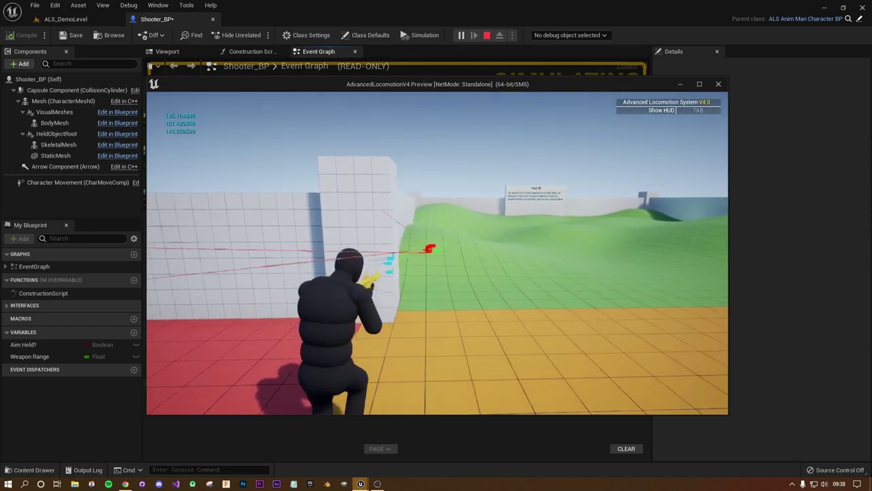
click(438, 251)
click(438, 250)
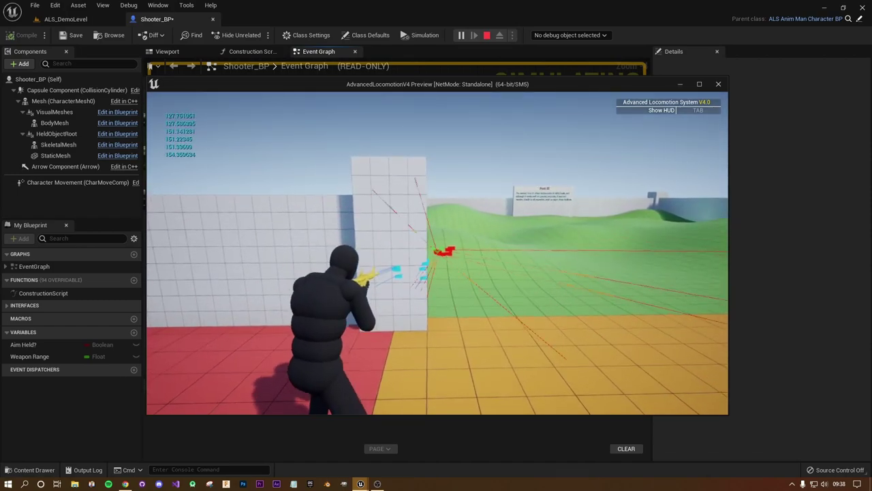
click(437, 250)
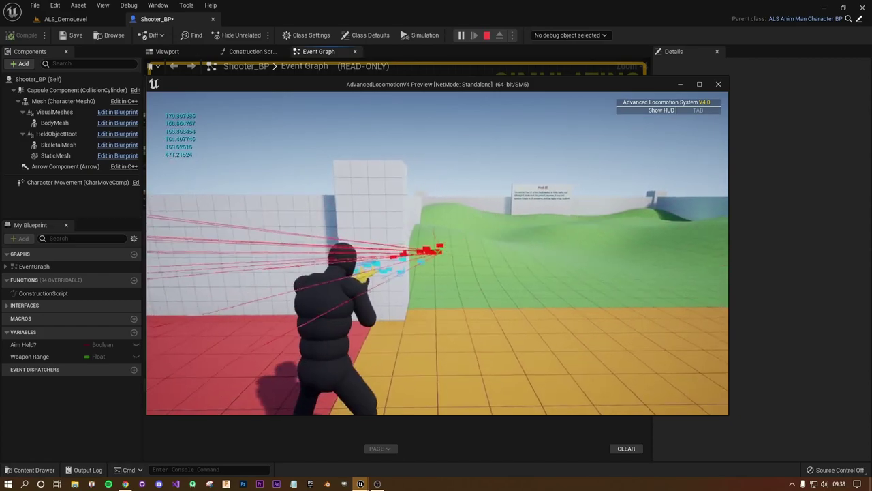
key(Escape)
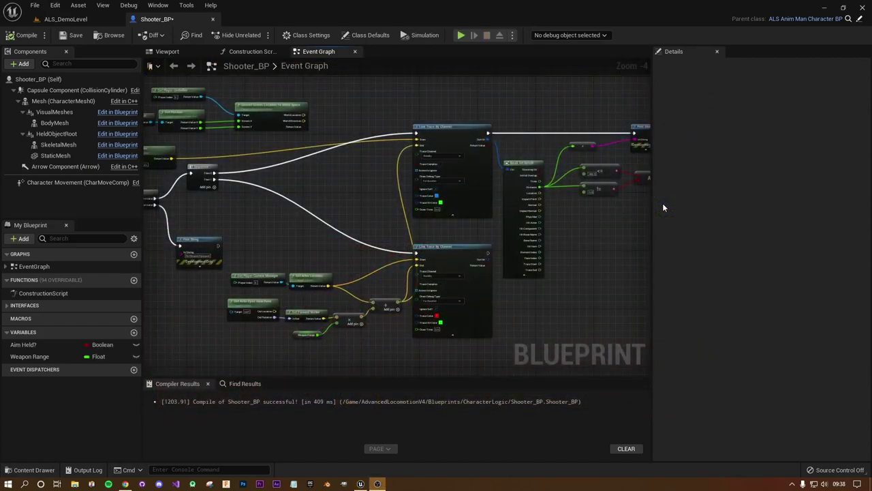
Delete the whole top node cluster from the event graph.
mouse_move(567, 235)
right_down()
mouse_move(473, 242)
mouse_move(451, 267)
right_up()
scroll(511, 206, down, 4)
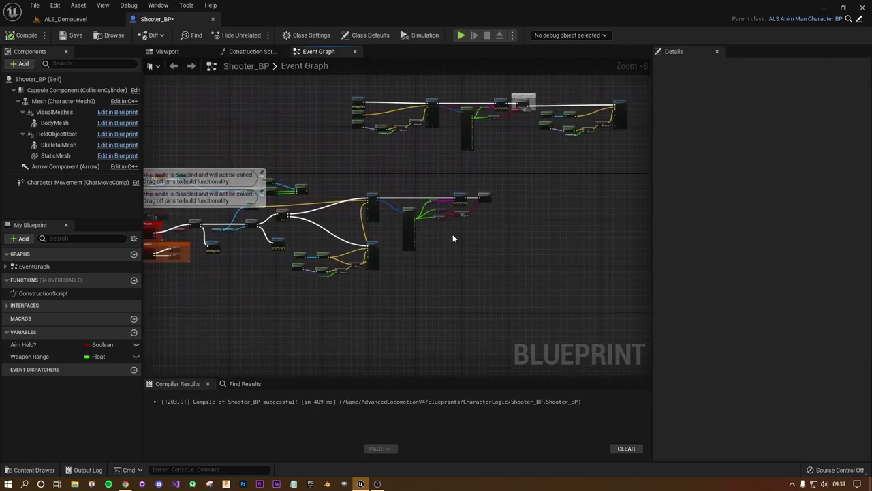
mouse_move(347, 113)
mouse_down()
mouse_move(676, 193)
mouse_move(498, 215)
mouse_up()
key(Delete)
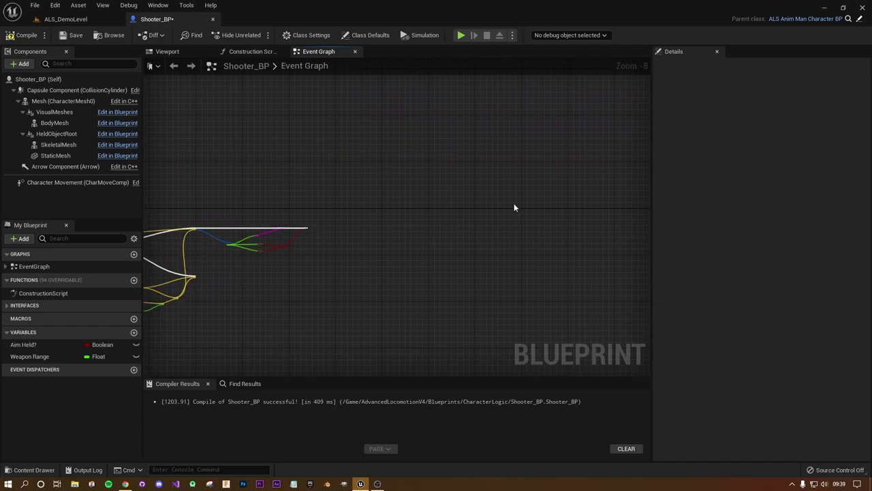
Delete the Break Hit Result, AND, Print String and Branch nodes.
right_drag(447, 240, 545, 206)
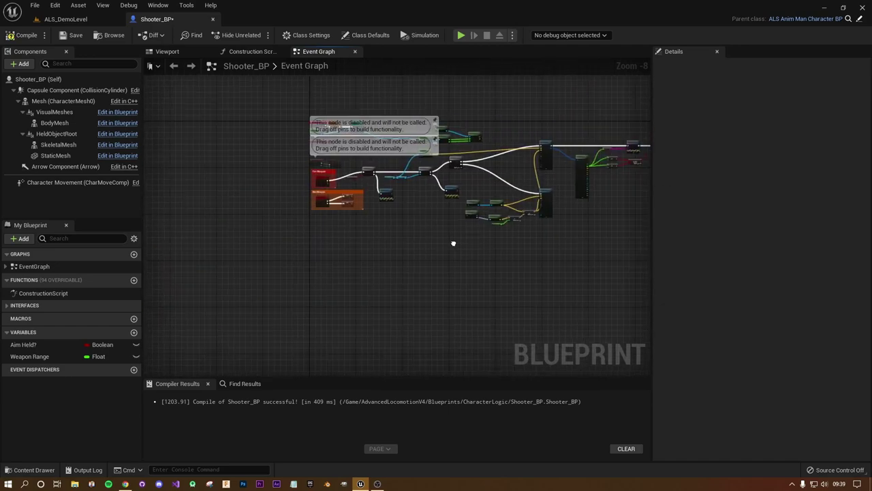
scroll(454, 244, up, 3)
right_drag(358, 151, 407, 245)
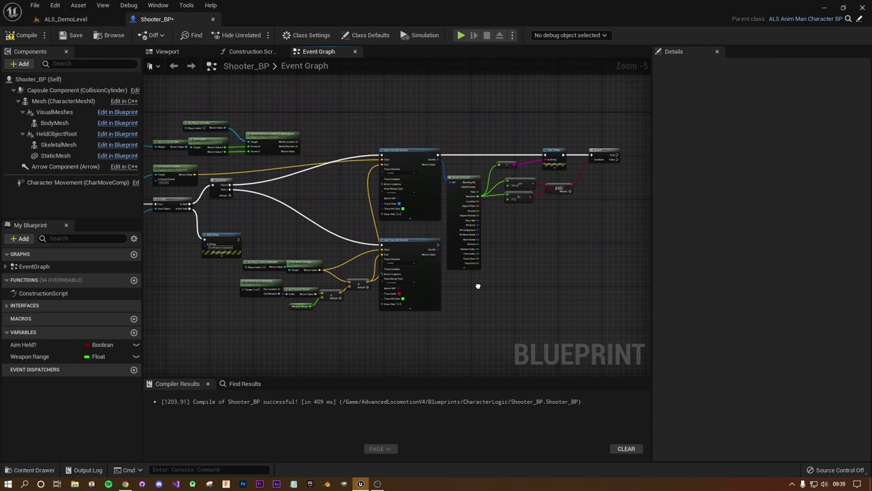
right_drag(515, 210, 555, 235)
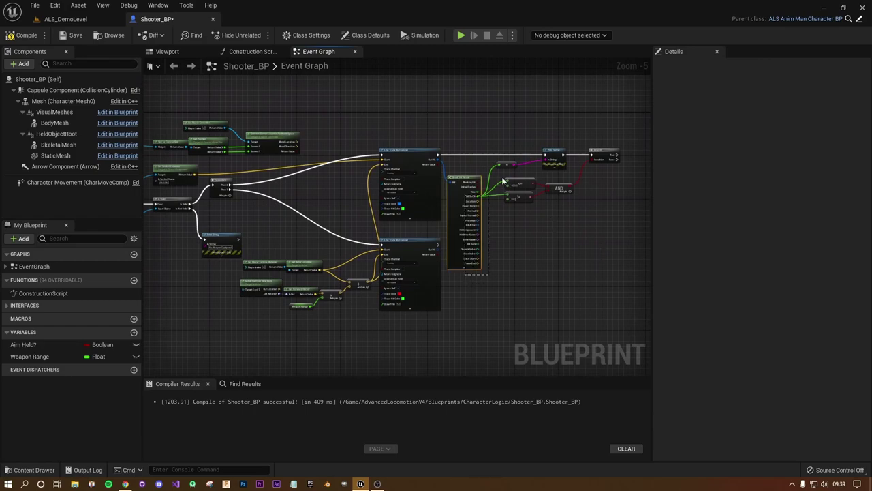
drag(465, 275, 601, 139)
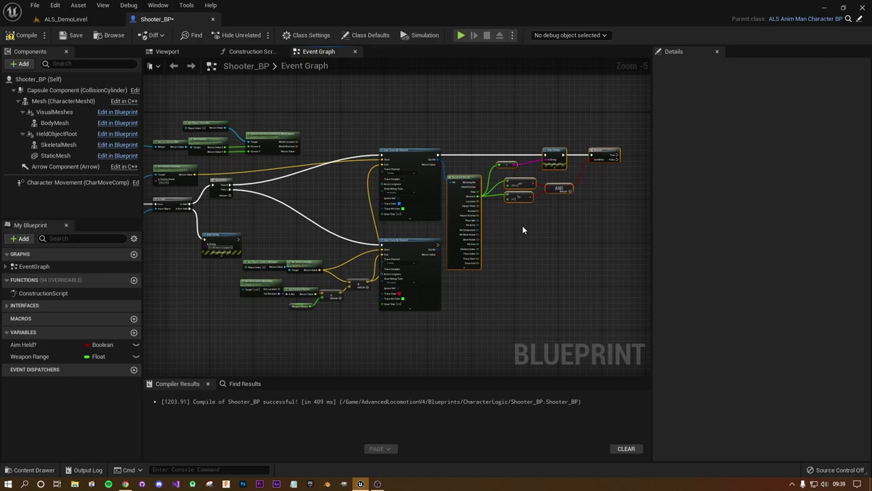
key(Delete)
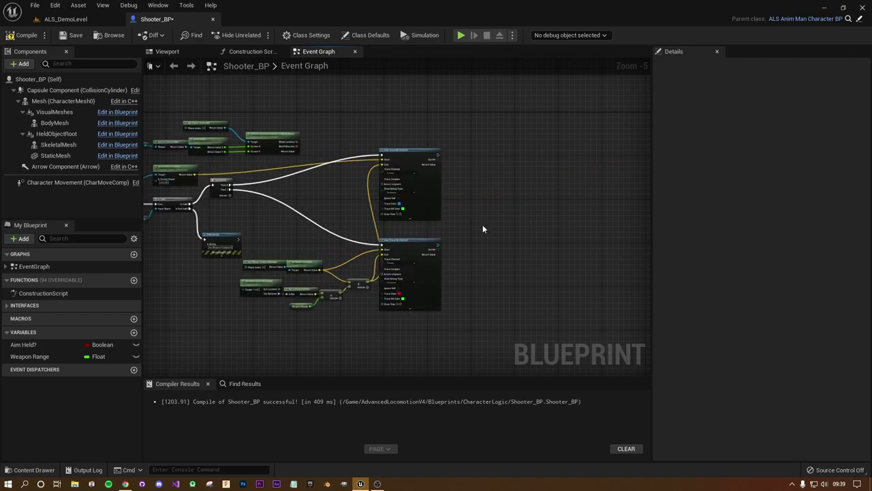
Delete the upper Line Trace By Channel and move the lower trace group up into the gap.
drag(481, 219, 357, 134)
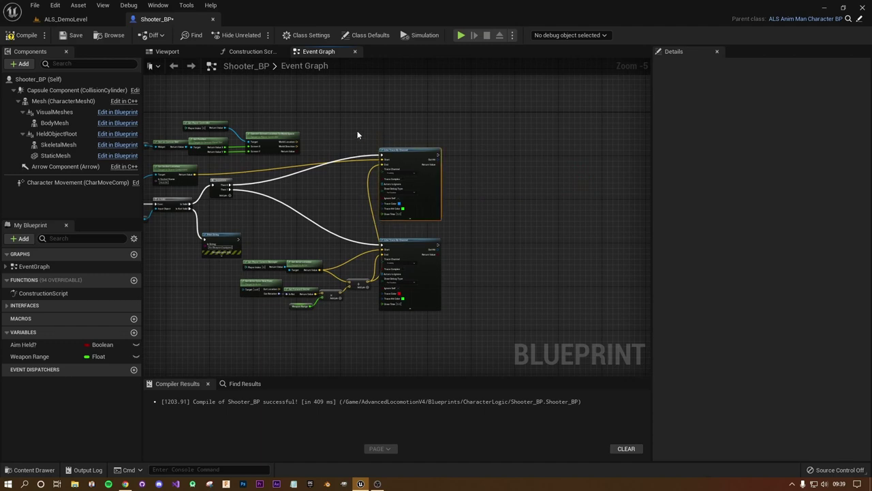
key(Delete)
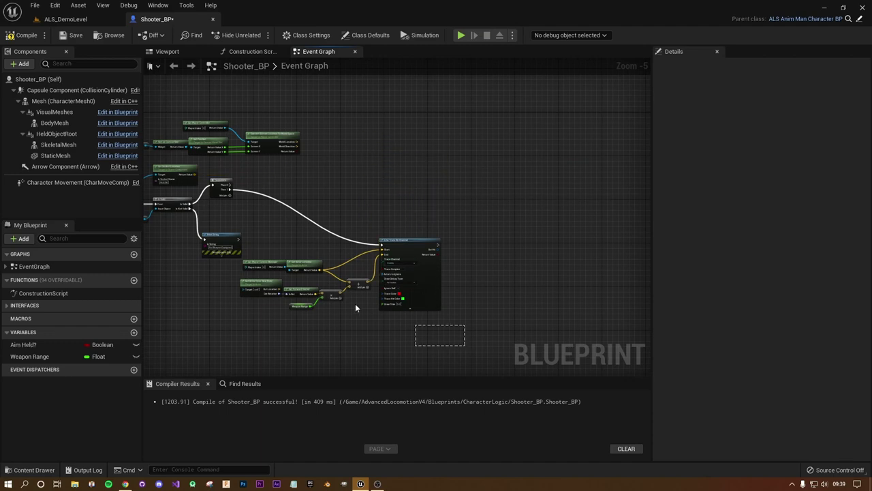
drag(355, 308, 257, 227)
drag(395, 245, 408, 190)
click(458, 193)
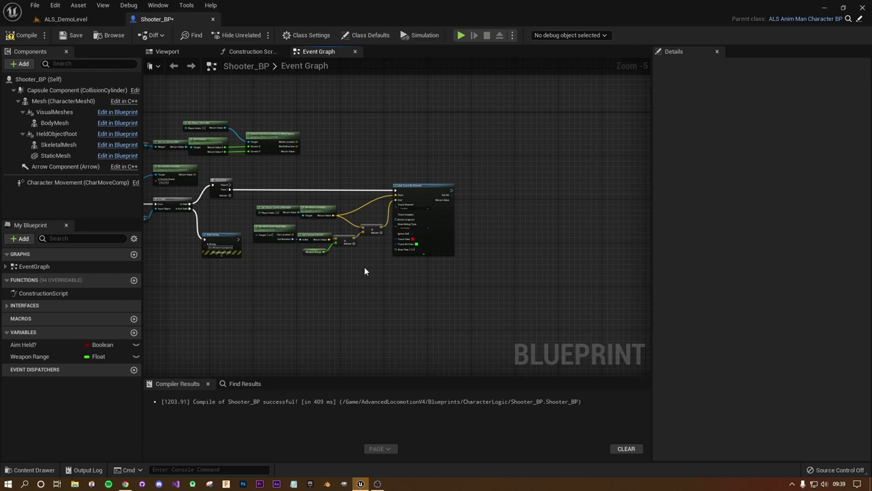
Remove the Sequence node and wire Is Valid directly into the line trace.
scroll(343, 277, up, 2)
scroll(361, 236, up, 2)
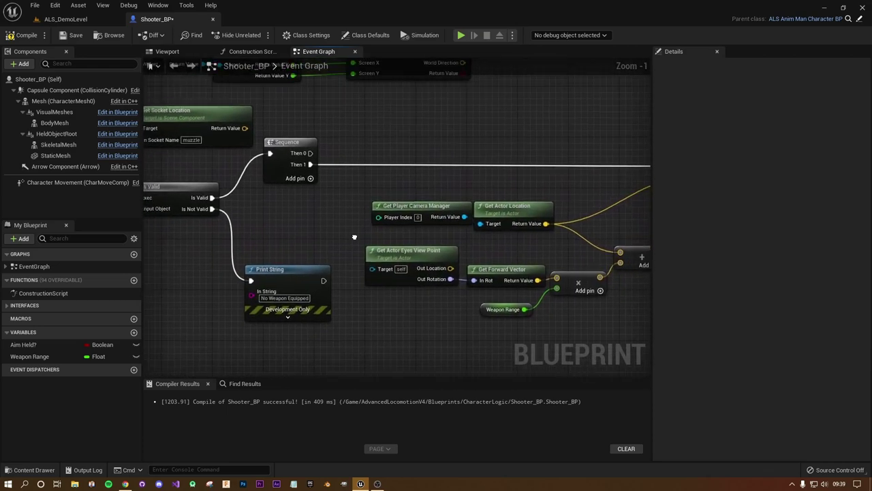
click(311, 153)
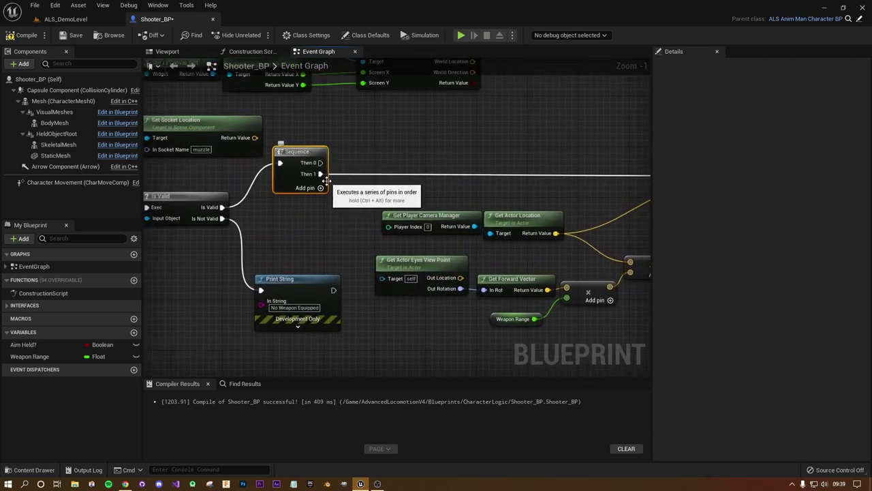
key(Delete)
mouse_move(222, 208)
mouse_down()
mouse_move(648, 141)
mouse_move(578, 175)
mouse_up()
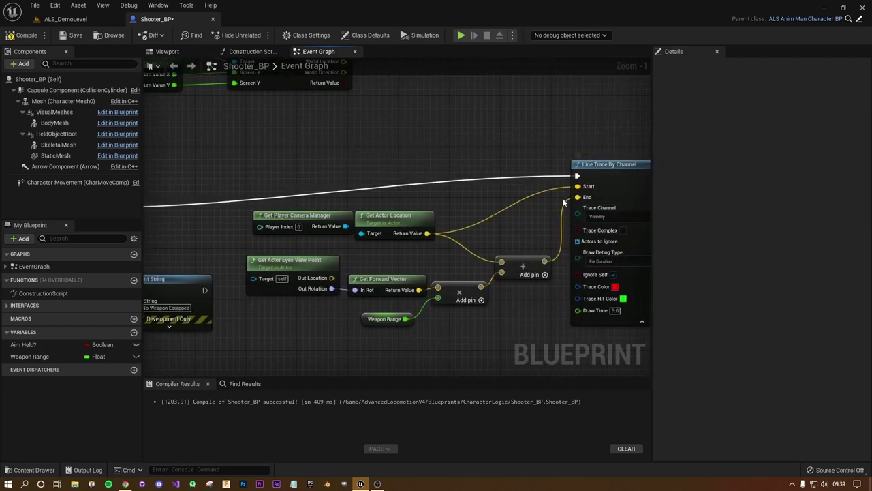
Delete the Get Actor Eyes View Point and Get Forward Vector nodes.
right_drag(515, 264, 478, 214)
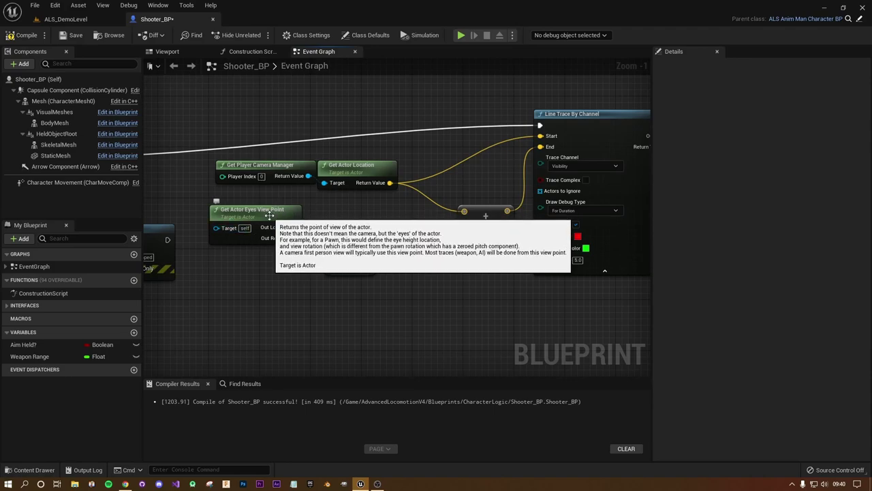
click(300, 218)
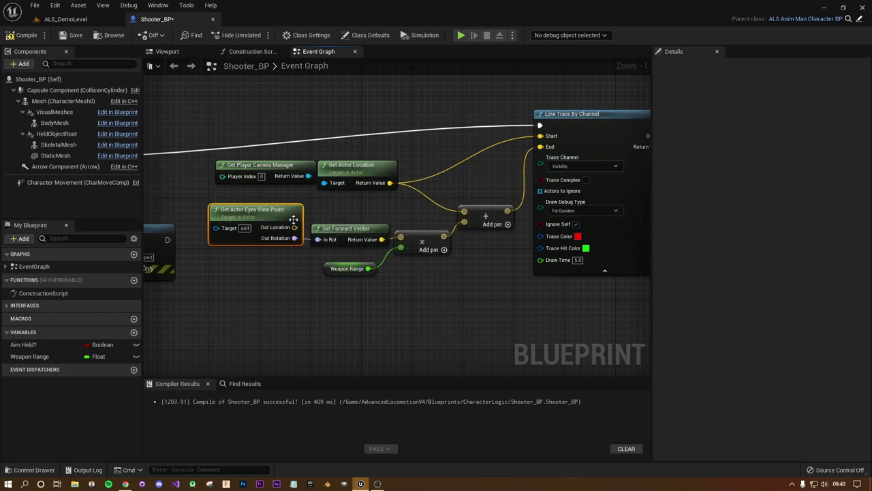
key(Delete)
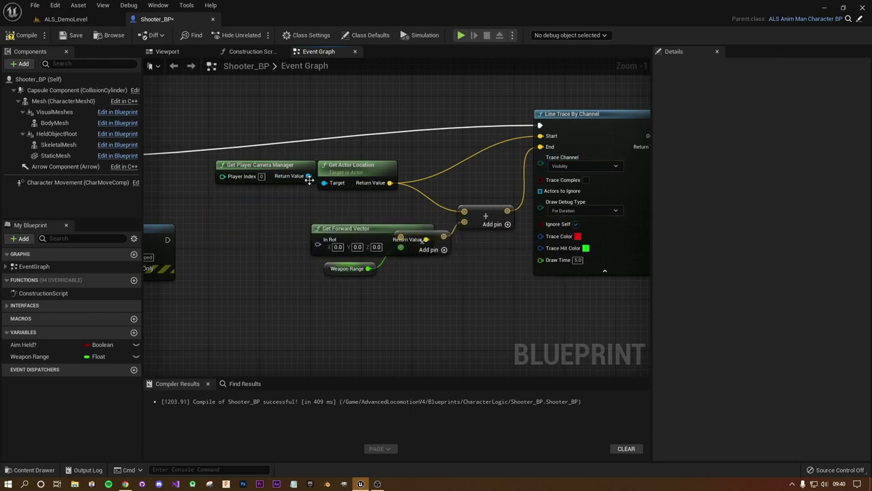
mouse_move(308, 176)
mouse_down()
mouse_move(247, 187)
mouse_move(344, 229)
mouse_up()
click(344, 228)
key(Delete)
Add Get Actor Forward Vector from the camera manager and wire it into the Multiply node.
click(291, 176)
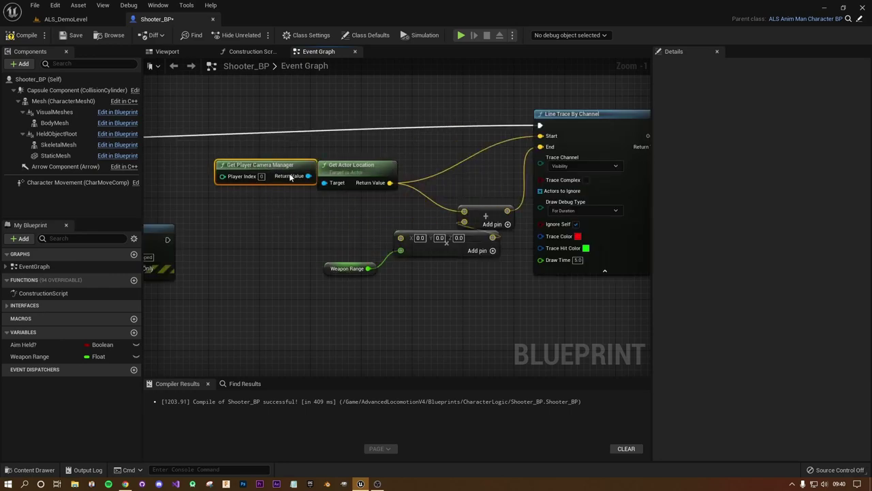
drag(308, 176, 328, 221)
text(get foward)
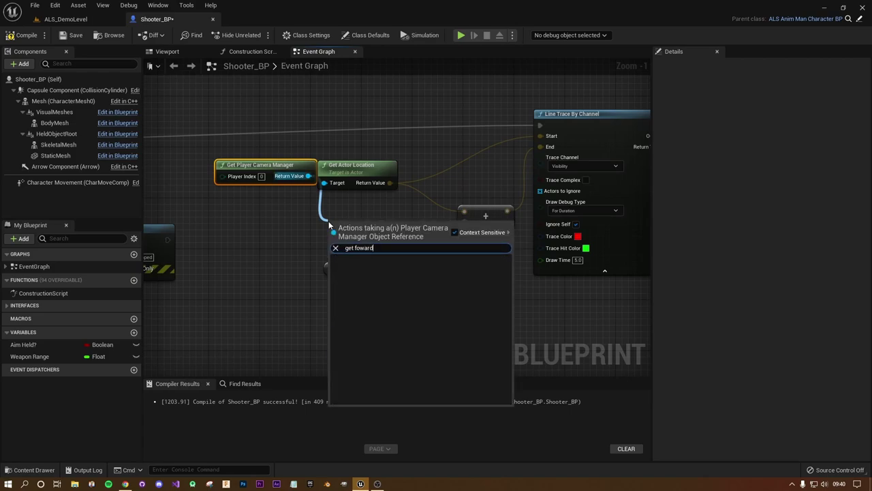
text( vector)
key(BackSpace)
key(BackSpace)
key(BackSpace)
key(BackSpace)
key(BackSpace)
key(BackSpace)
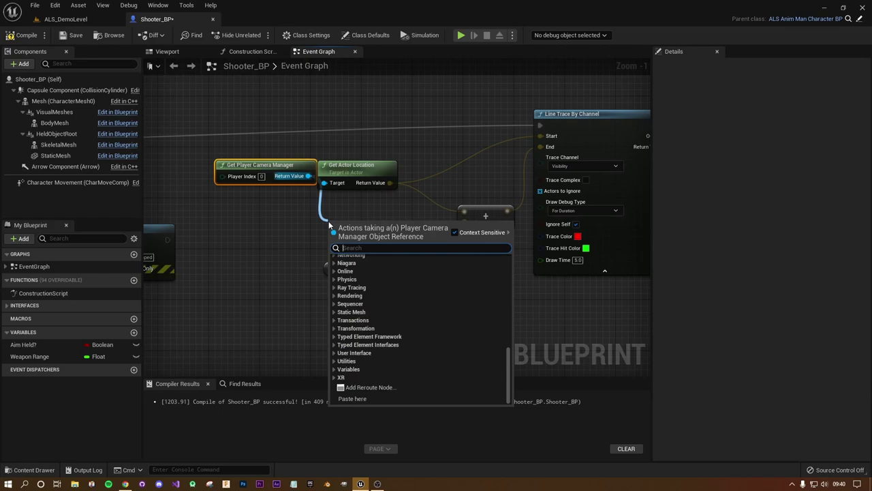
text(get forw)
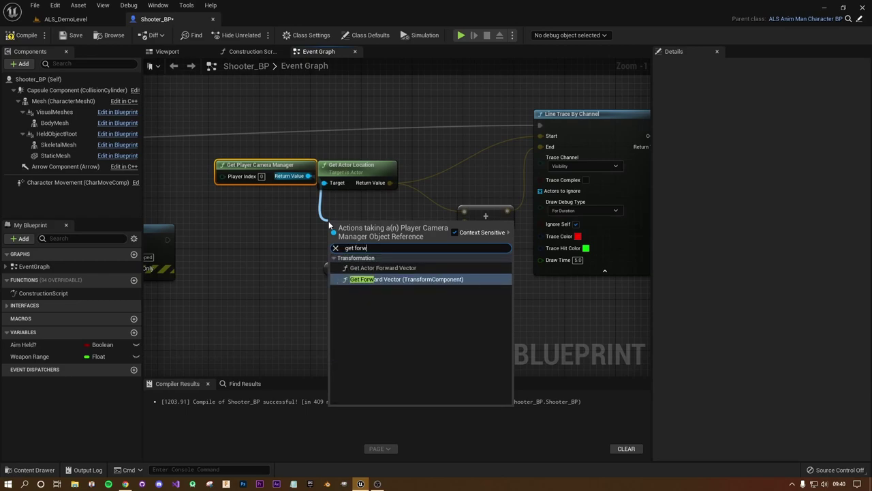
click(374, 268)
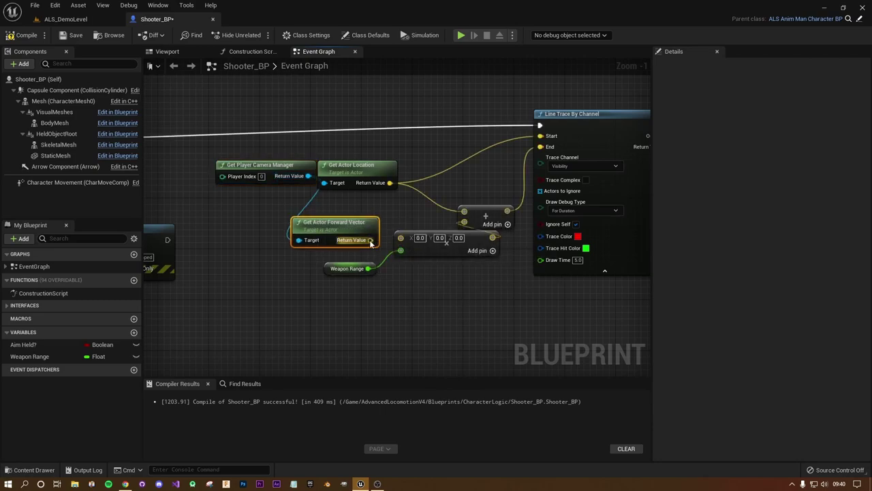
drag(370, 240, 400, 237)
drag(341, 229, 353, 222)
drag(281, 175, 256, 174)
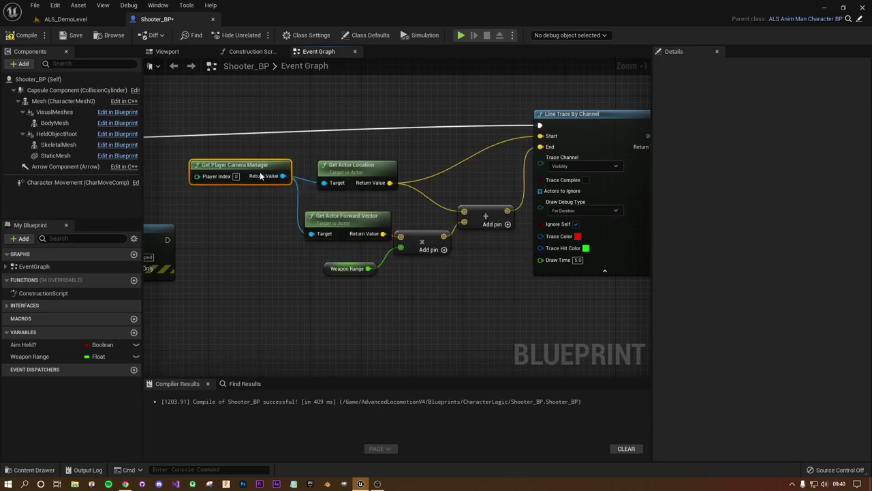
click(323, 159)
Compile Shooter_BP, play-test with the pistol firing two shots, then stop play.
click(24, 34)
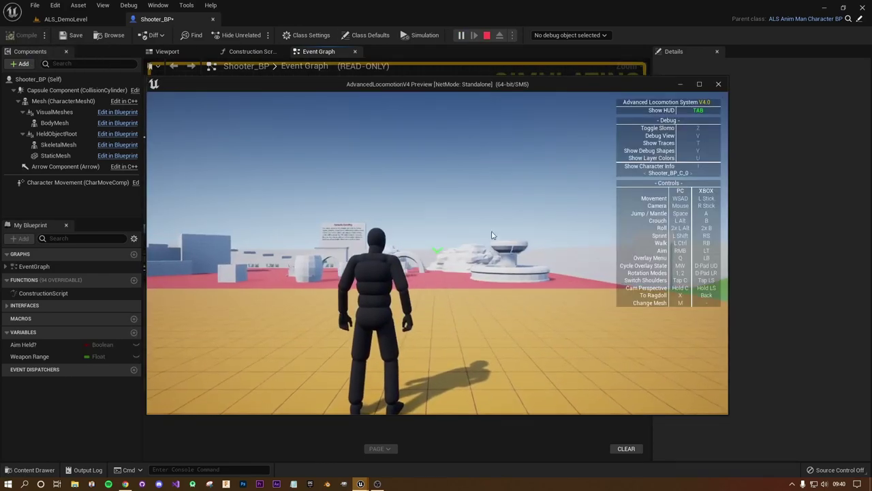
key(q)
scroll(428, 293, down, 4)
scroll(427, 293, down, 2)
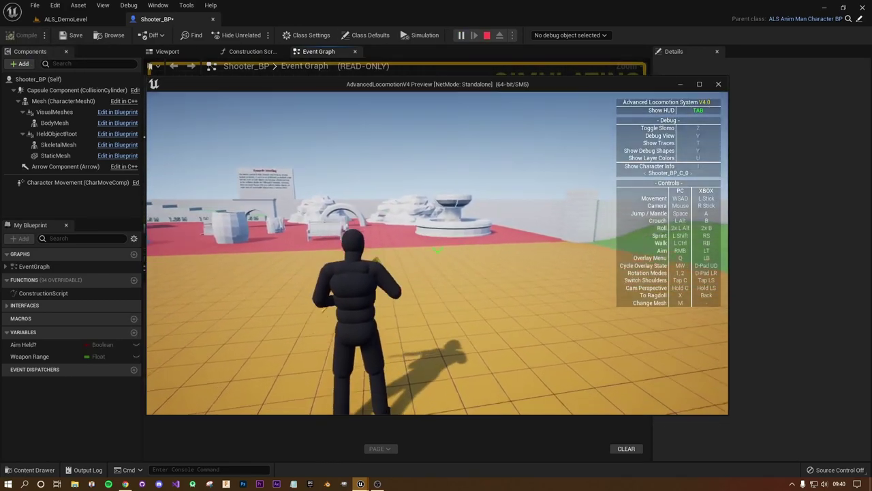
click(437, 252)
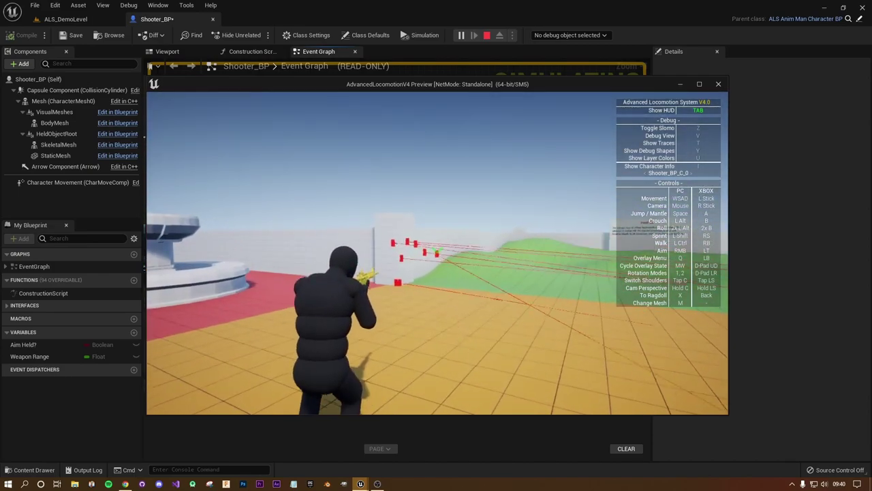
click(436, 252)
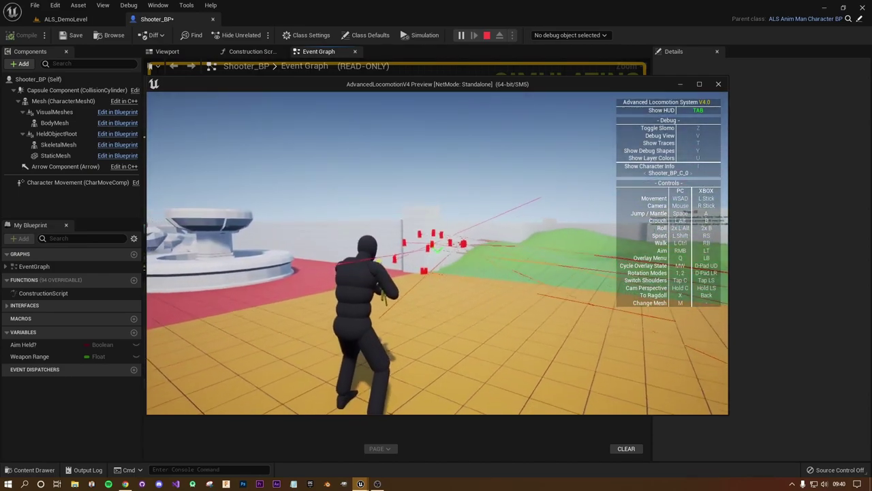
key(Escape)
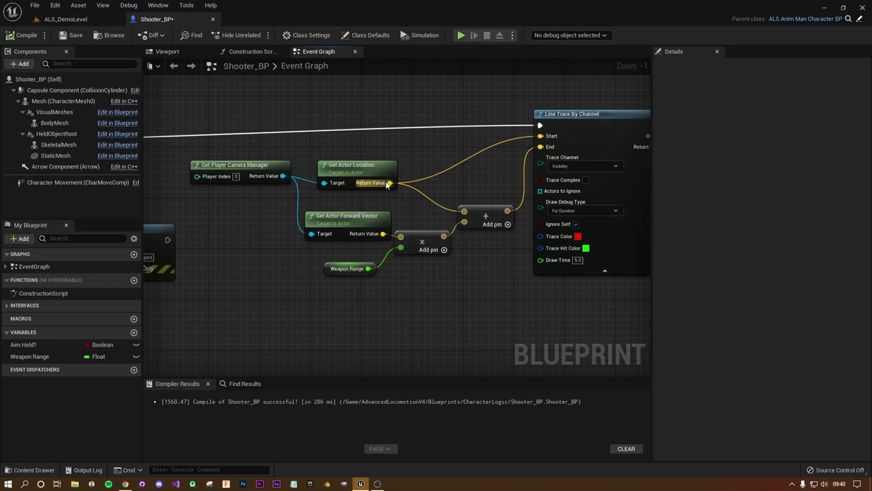
Tidy the trace node layout, aligning the location, forward vector and Multiply nodes.
scroll(435, 259, down, 2)
scroll(435, 259, down, 1)
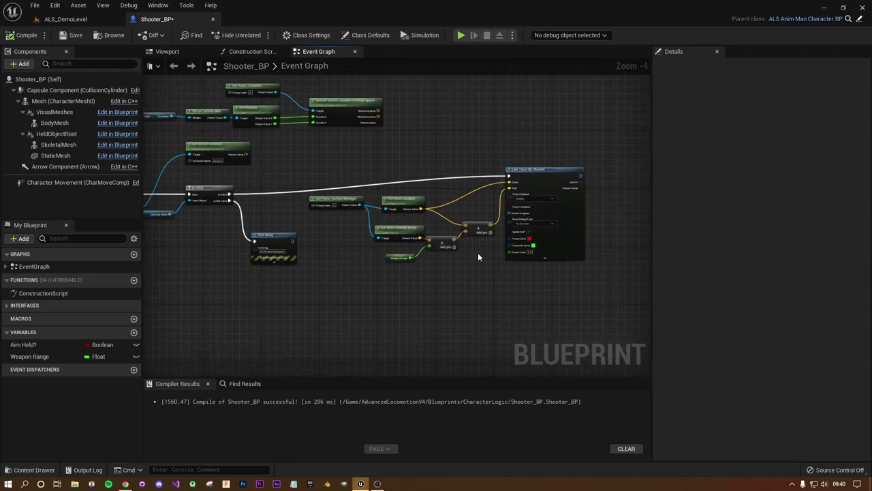
drag(586, 290, 303, 190)
drag(562, 176, 557, 194)
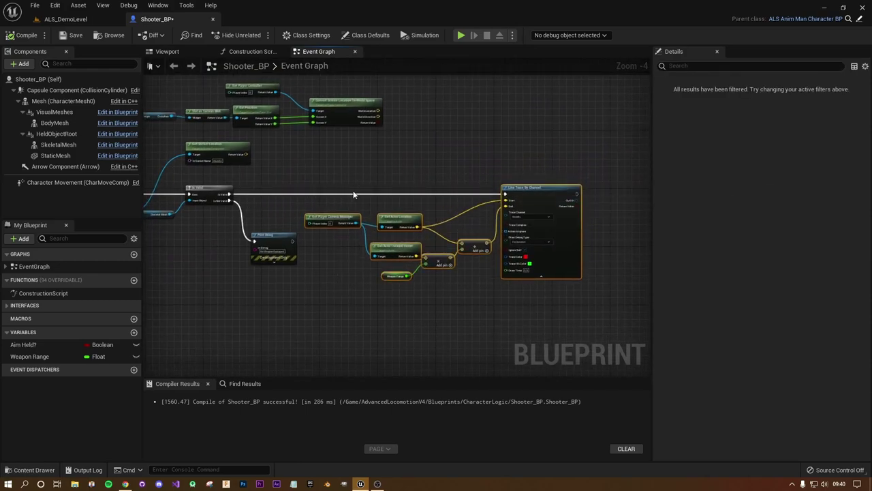
click(561, 156)
scroll(591, 173, up, 1)
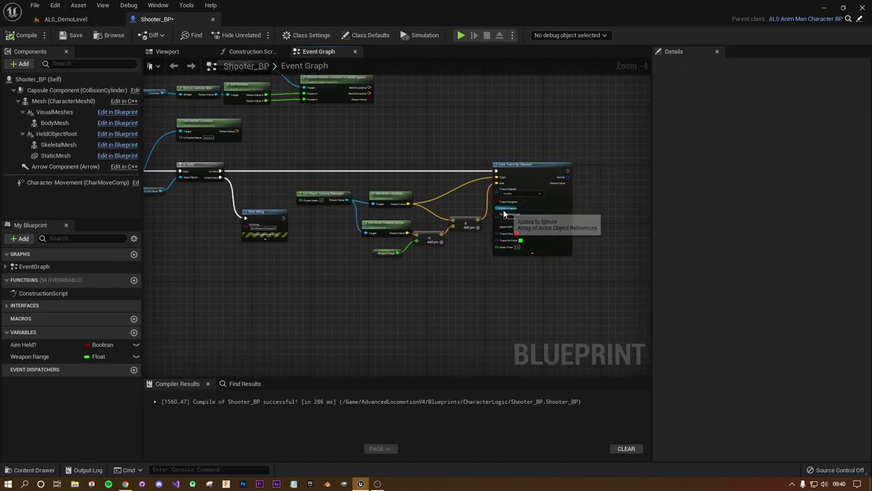
scroll(504, 211, up, 1)
drag(347, 186, 343, 181)
drag(347, 232, 354, 227)
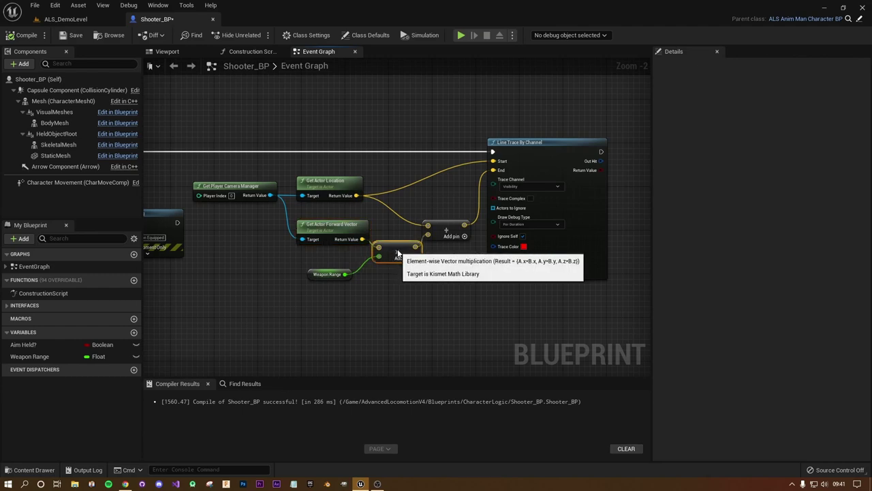
drag(389, 250, 401, 249)
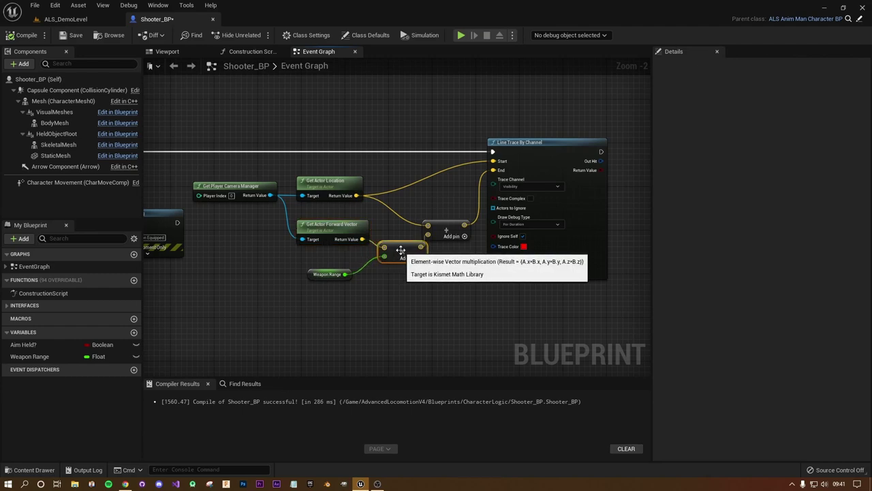
Disconnect the Weapon Range variable from the Multiply node's input.
click(326, 274)
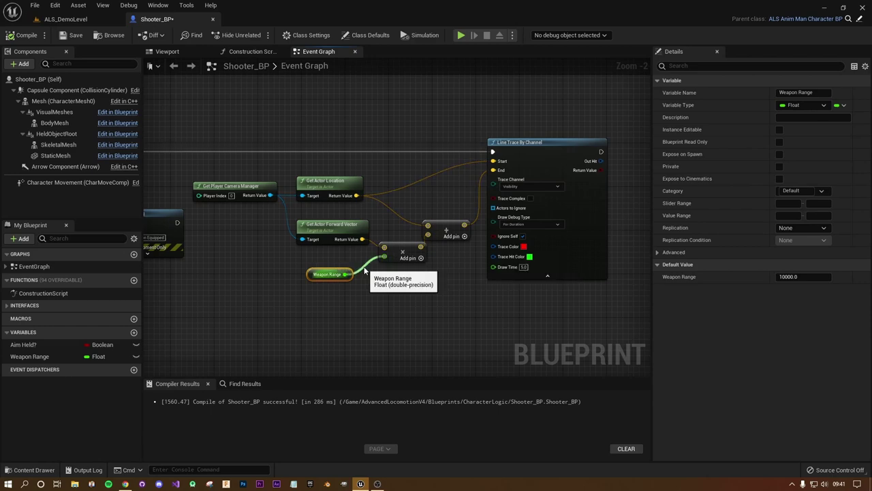
alt+click(345, 273)
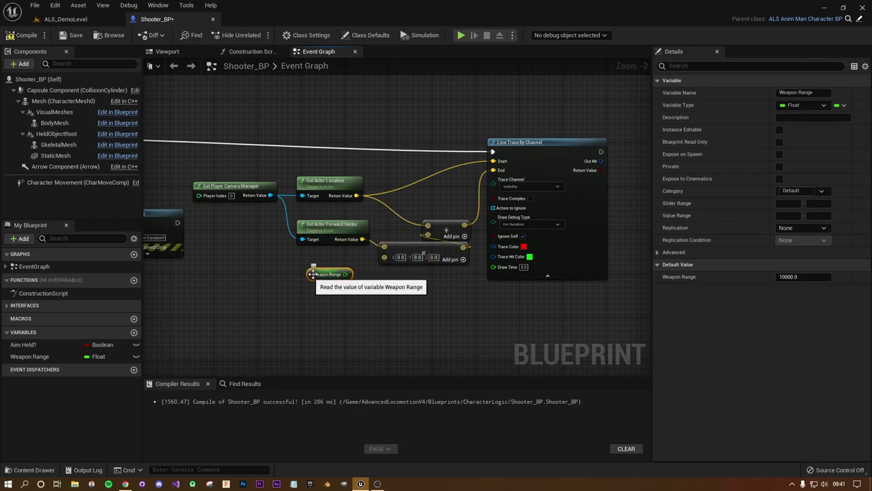
drag(401, 248, 396, 248)
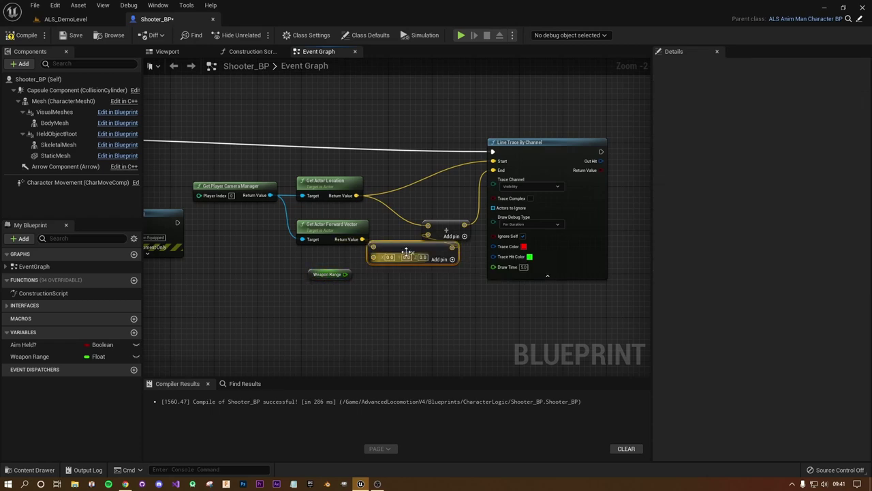
mouse_move(345, 274)
mouse_down()
mouse_move(354, 278)
mouse_move(314, 308)
mouse_up()
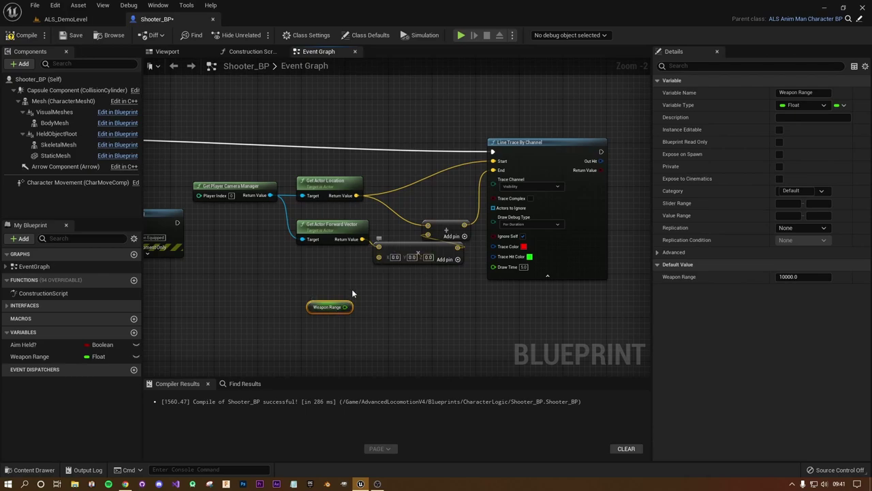
drag(346, 307, 379, 258)
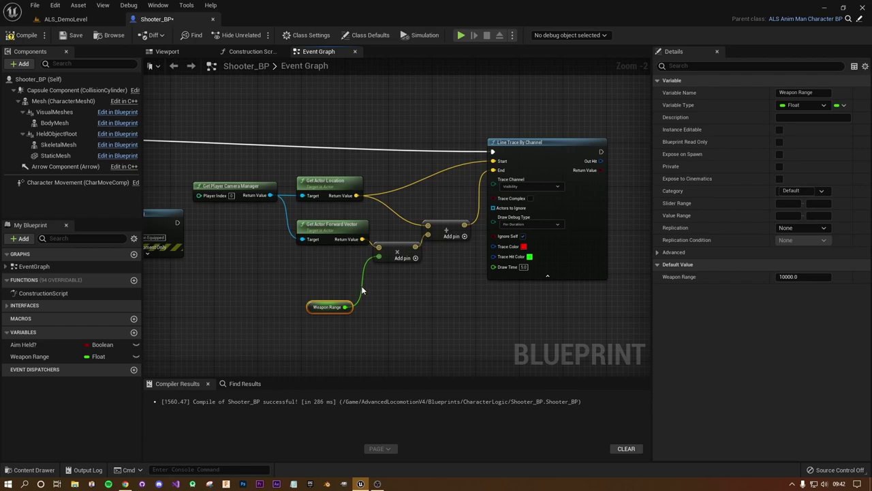
alt+click(362, 284)
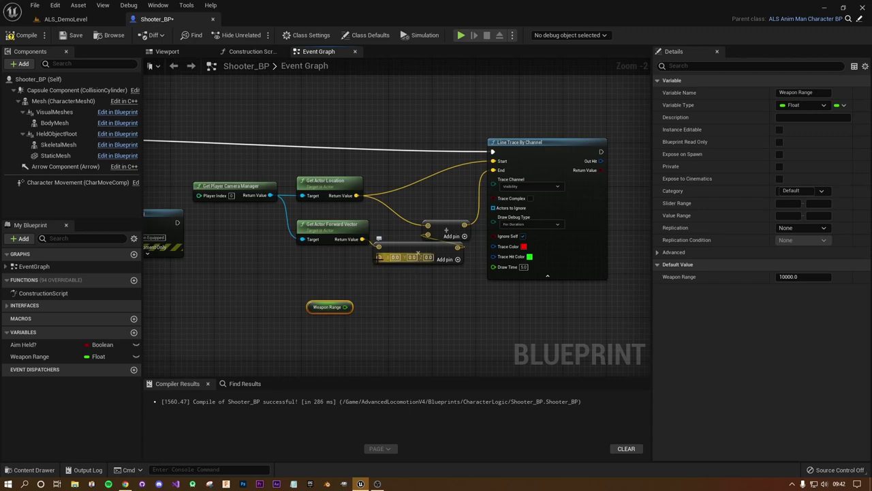
Convert the Multiply input to a single float of 10000 and compile.
right_click(379, 256)
mouse_move(409, 385)
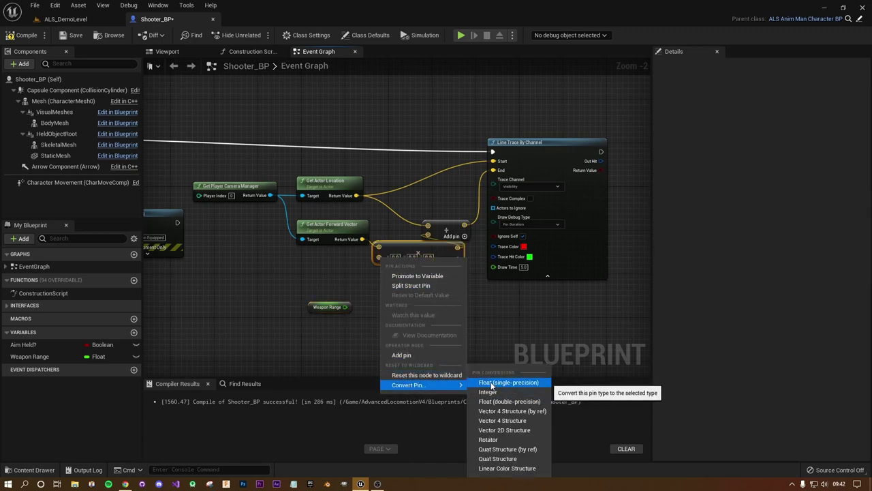
click(490, 386)
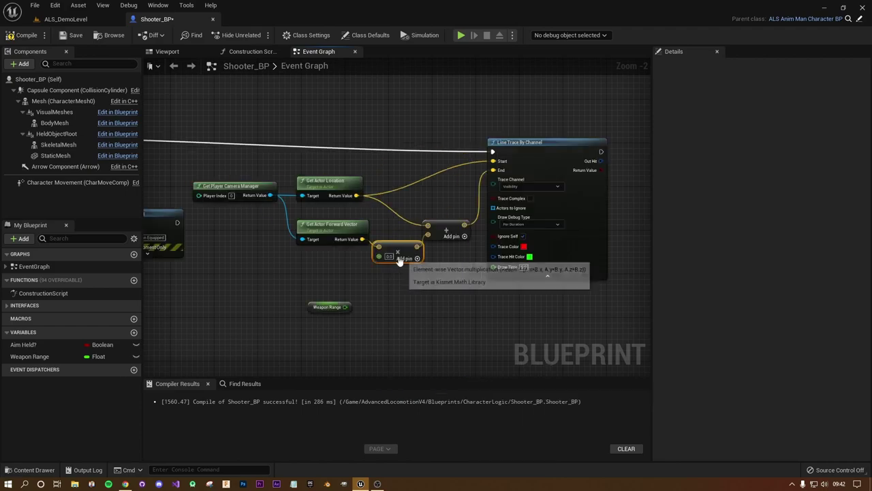
click(388, 256)
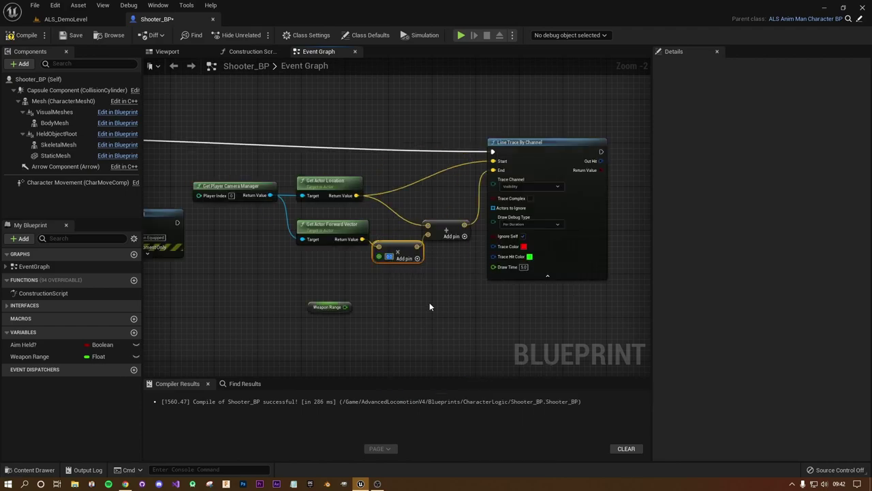
text(1)
text(0000)
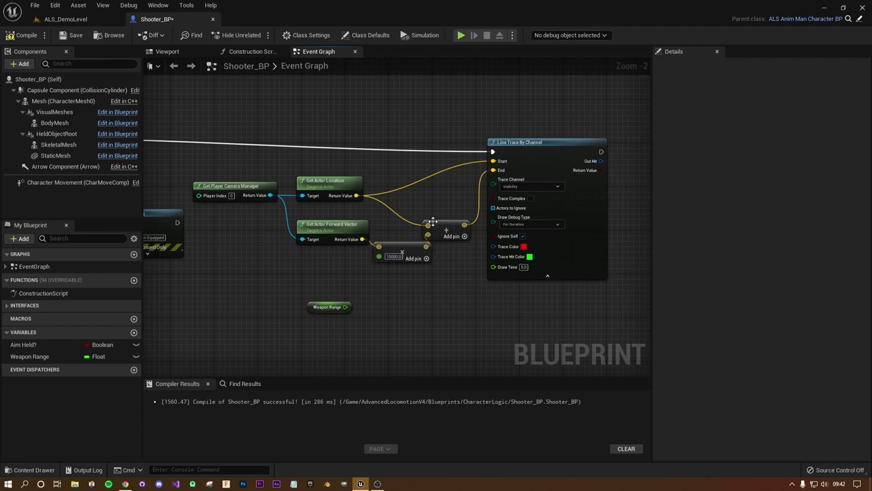
click(446, 225)
click(22, 37)
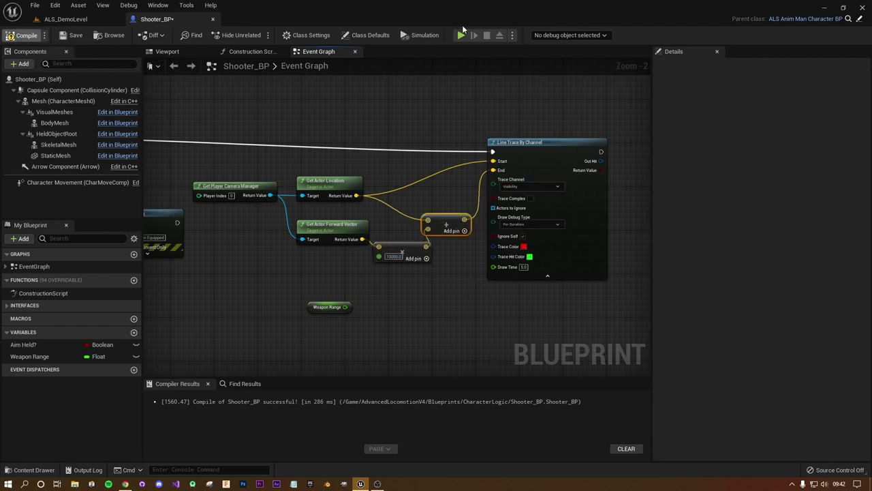
Play in editor with the rifle, run around, stop, and confirm the 10000.0 multiplier.
key(alt+p)
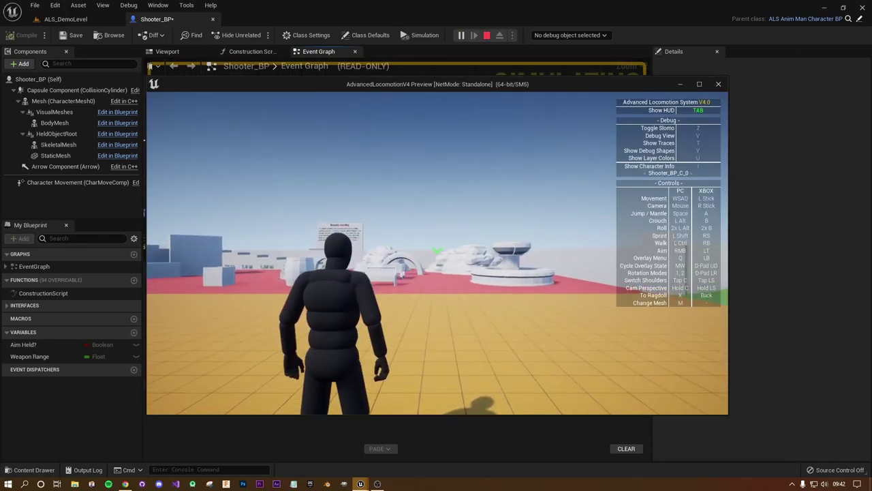
key(q)
scroll(436, 287, up, 1)
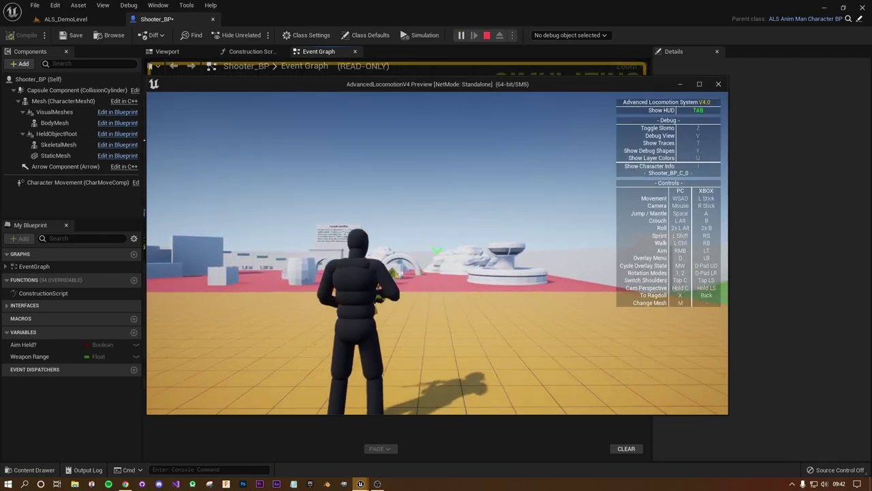
key(w)
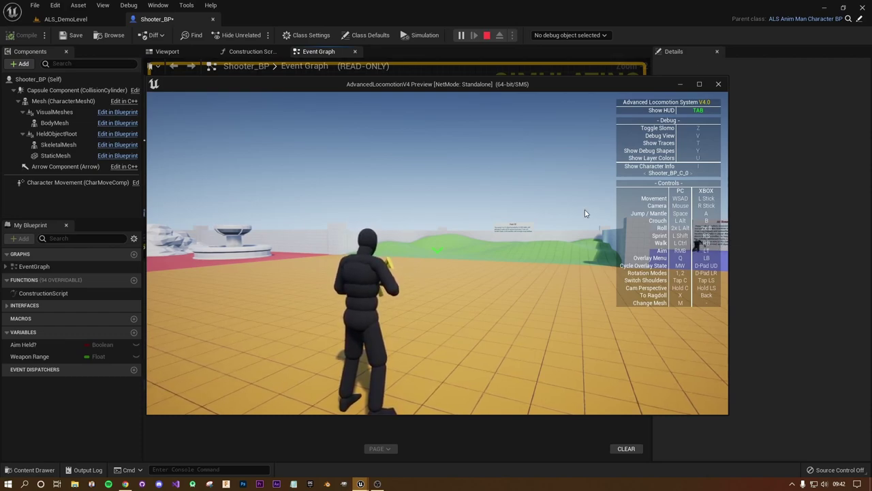
key(Escape)
key(Return)
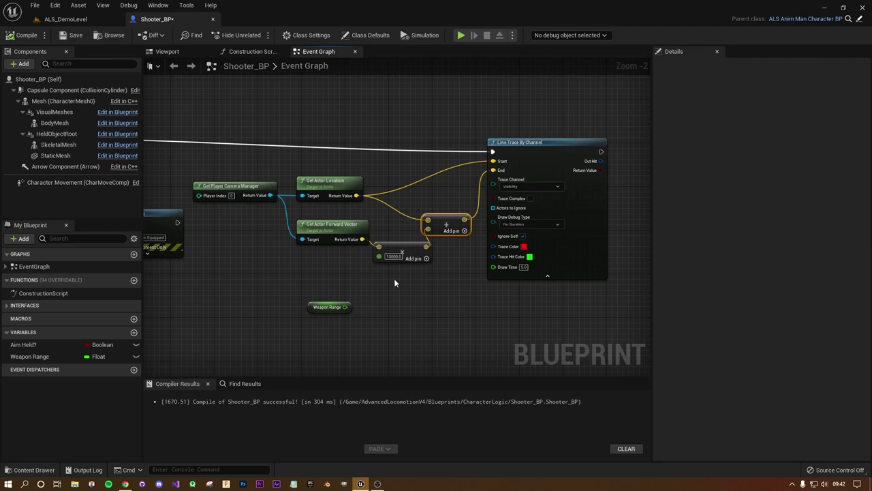
Move the Weapon Range node aside and center the view on the line trace.
right_drag(440, 306, 488, 317)
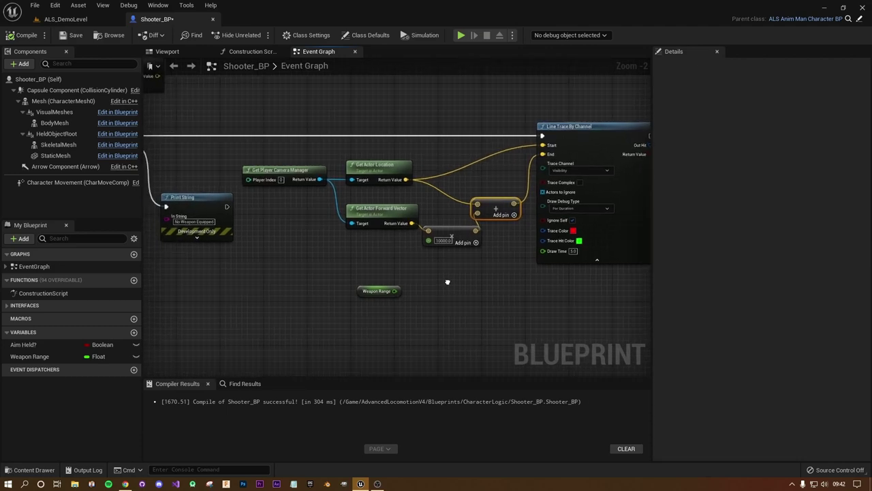
mouse_move(356, 318)
mouse_down()
mouse_move(296, 286)
mouse_move(496, 273)
mouse_move(511, 303)
mouse_up()
click(442, 257)
right_drag(441, 257, 500, 317)
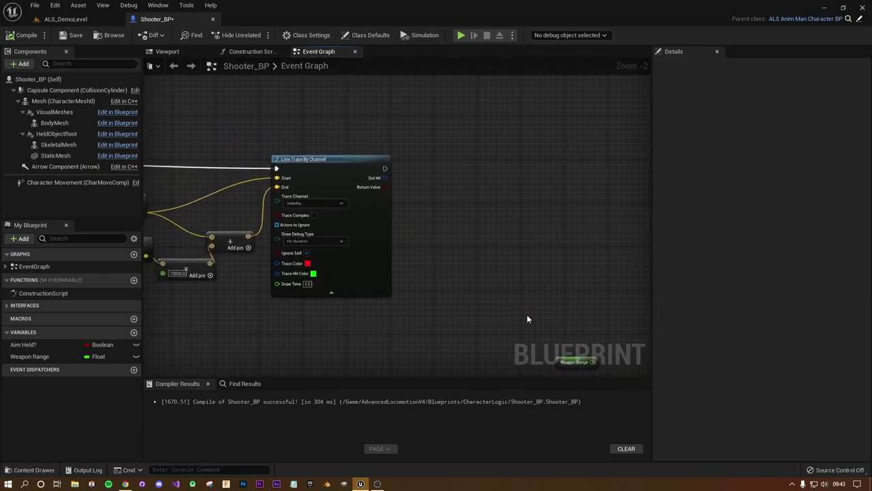
Duplicate Line Trace By Channel, place the copy to its right, and chain it after the first.
click(363, 191)
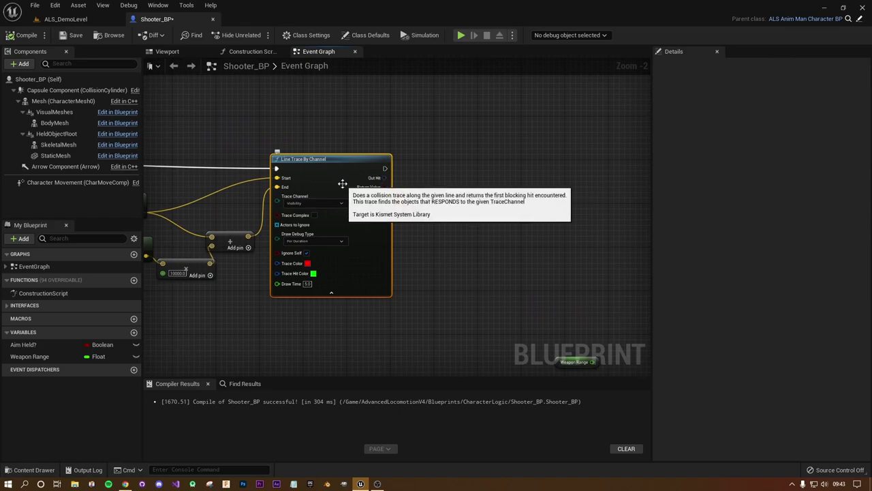
key(ctrl+d)
drag(417, 197, 630, 164)
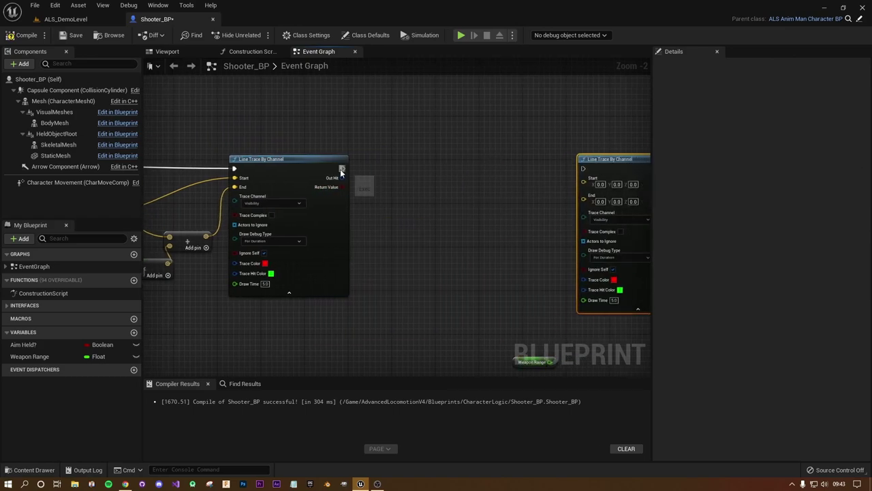
mouse_move(342, 168)
mouse_down()
mouse_move(663, 161)
mouse_move(611, 175)
mouse_up()
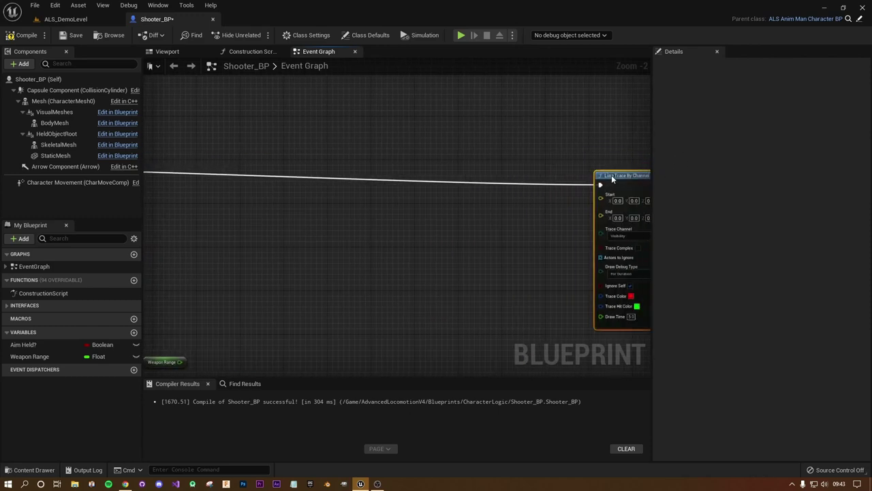
right_drag(510, 214, 554, 176)
scroll(471, 163, down, 2)
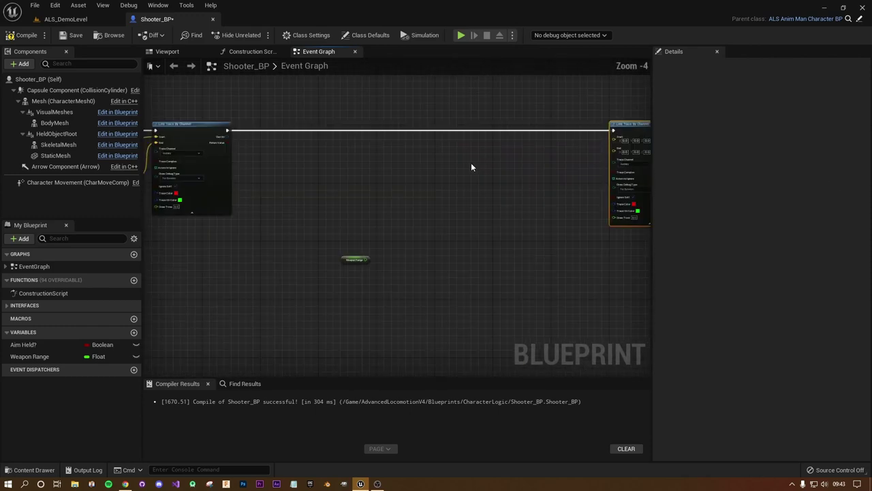
drag(637, 157, 469, 161)
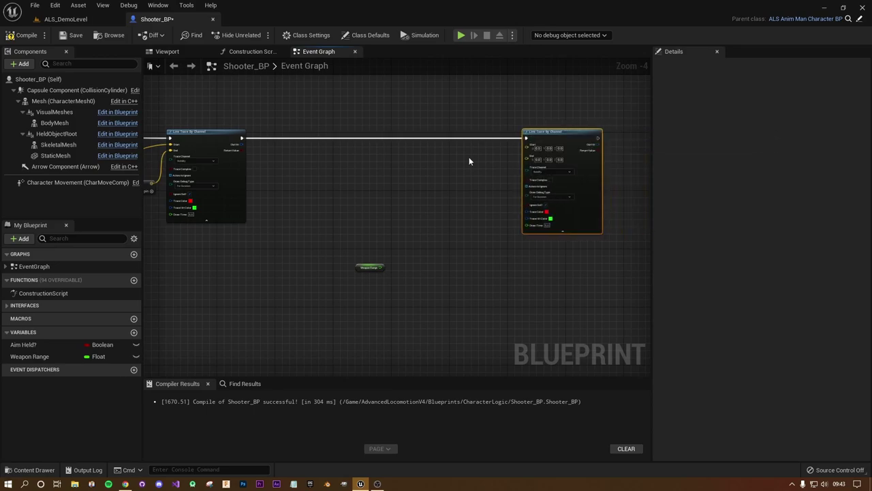
mouse_move(370, 214)
right_down()
mouse_move(414, 216)
mouse_move(428, 237)
mouse_move(483, 225)
mouse_move(561, 236)
right_up()
Nudge Get Socket Location and try wiring its result toward the trace, then abandon it.
scroll(427, 238, up, 1)
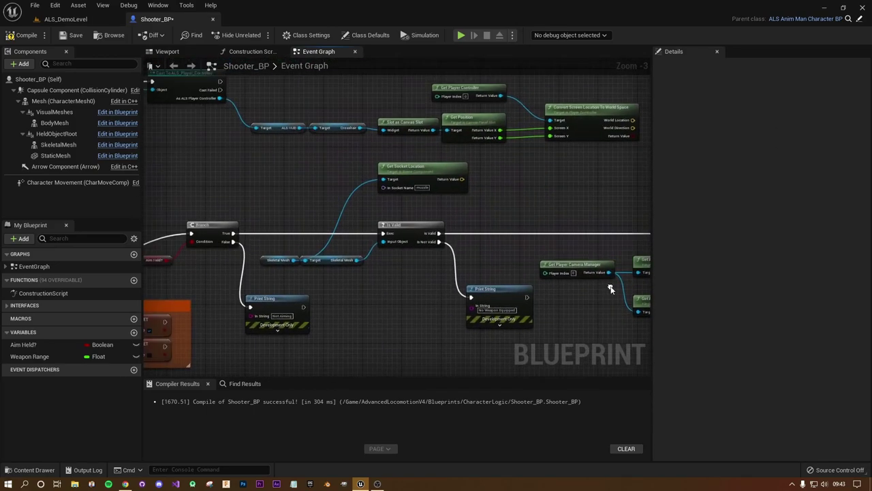
drag(461, 180, 470, 181)
key(Escape)
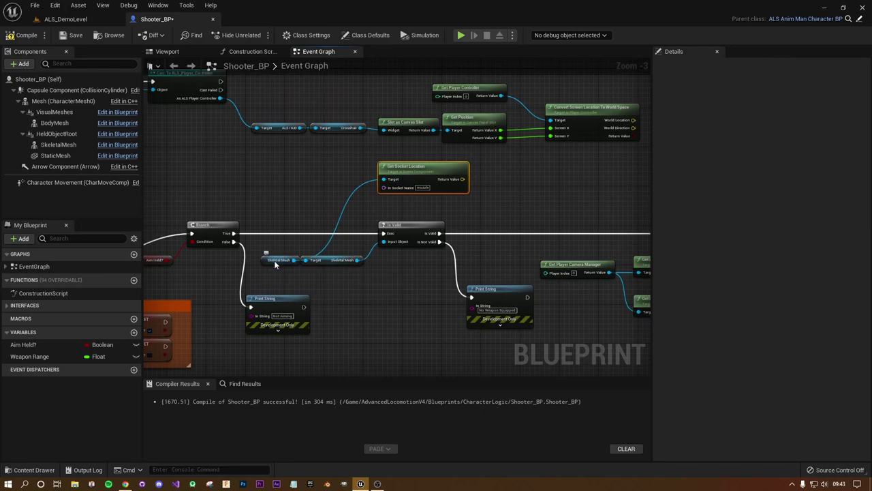
click(58, 145)
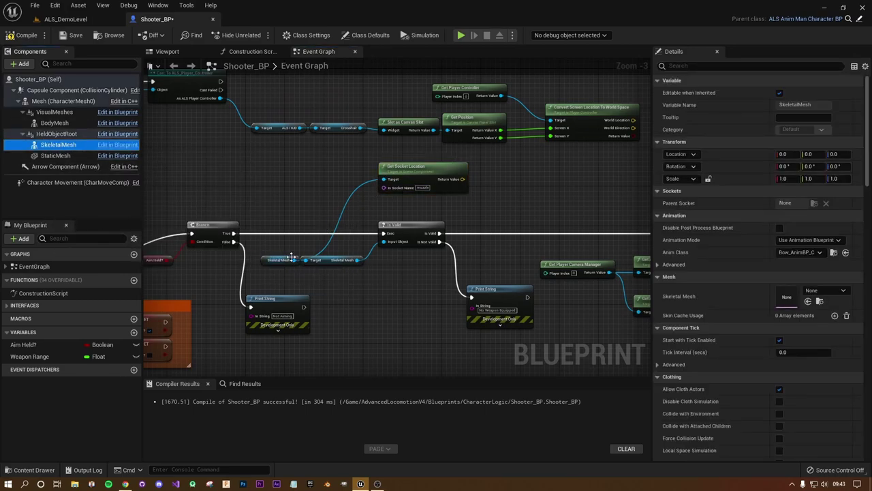
drag(413, 173, 407, 182)
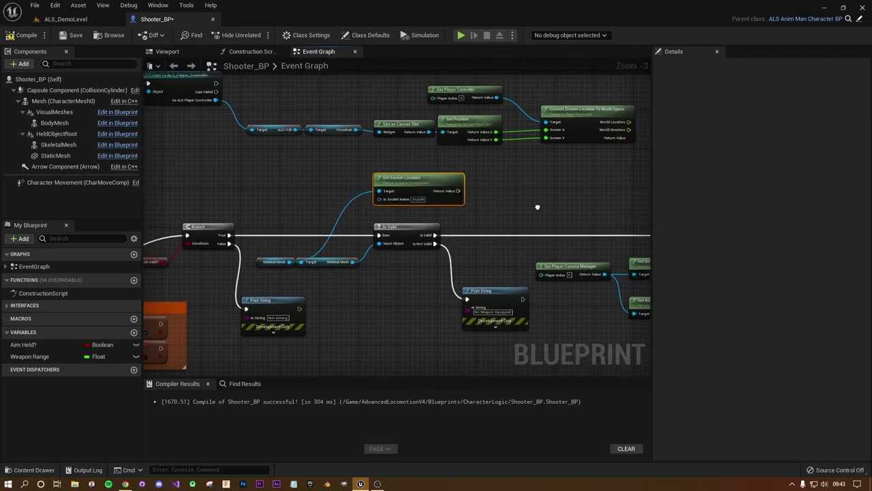
right_drag(509, 204, 372, 206)
drag(322, 195, 312, 163)
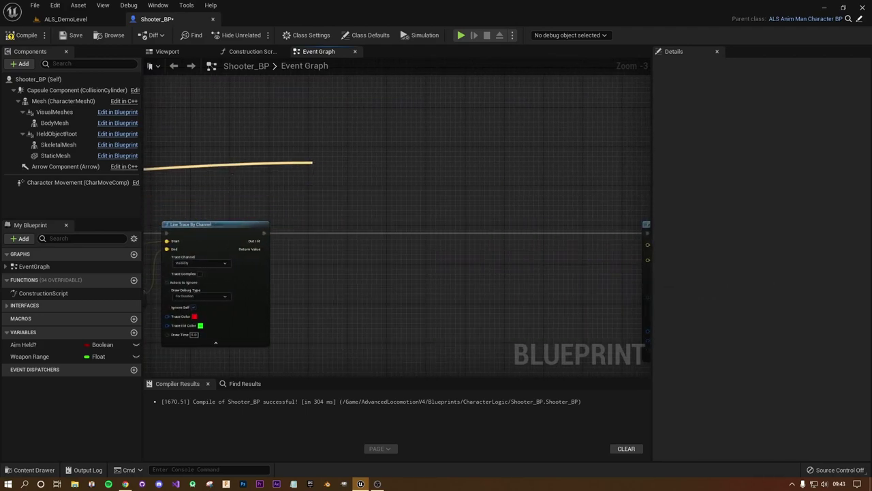
mouse_move(312, 164)
right_down()
mouse_move(621, 217)
mouse_move(561, 147)
right_up()
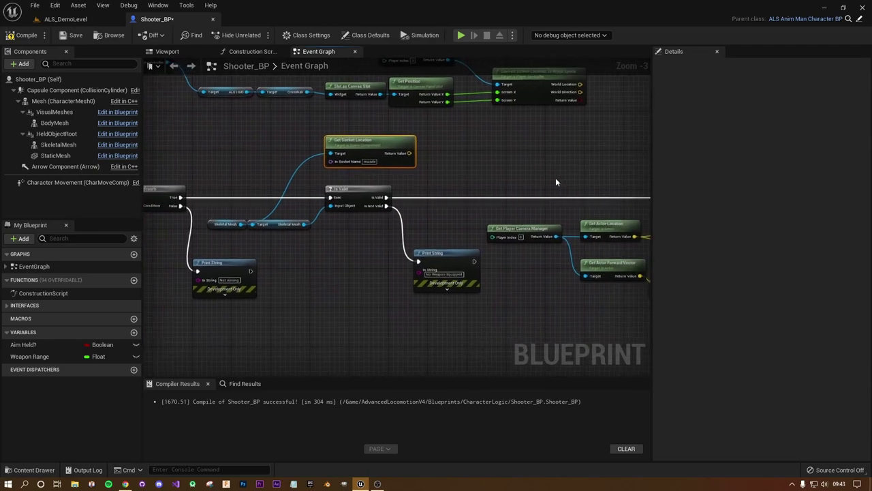
Promote the socket location to a new variable, wiring Is Valid → SET → Line Trace.
drag(378, 147, 414, 191)
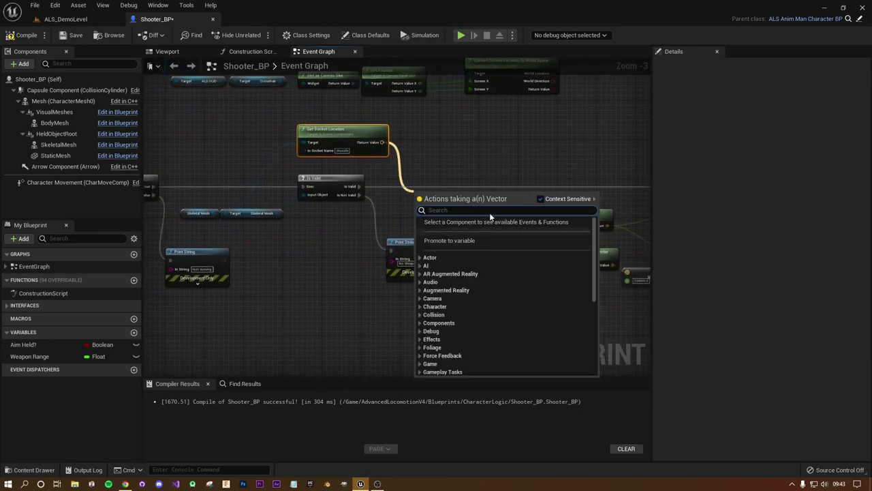
click(446, 241)
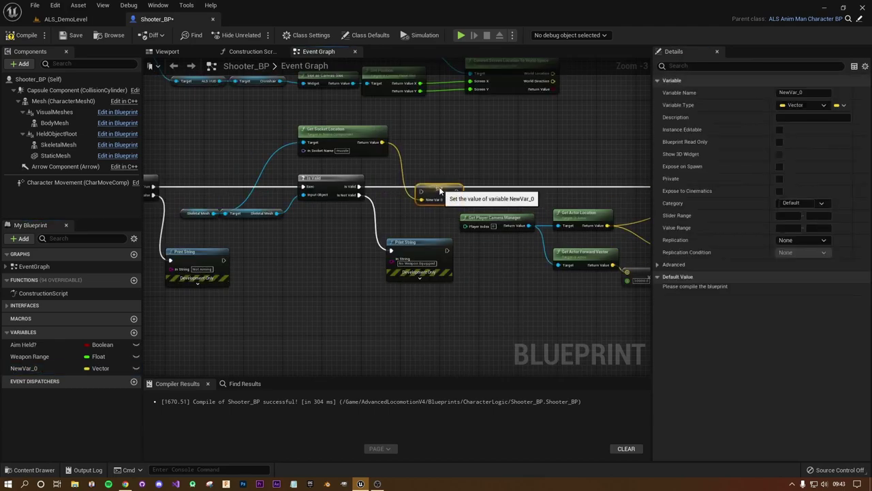
drag(362, 191, 632, 186)
drag(285, 142, 322, 194)
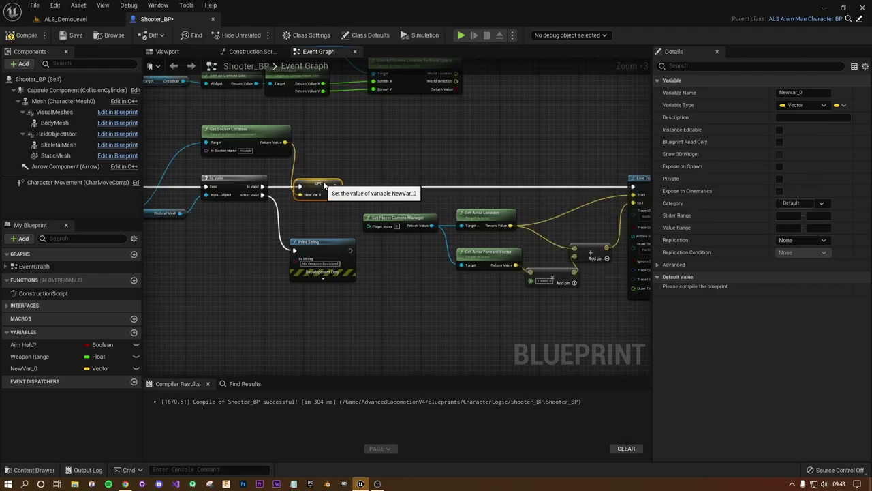
click(361, 159)
right_drag(341, 175, 548, 145)
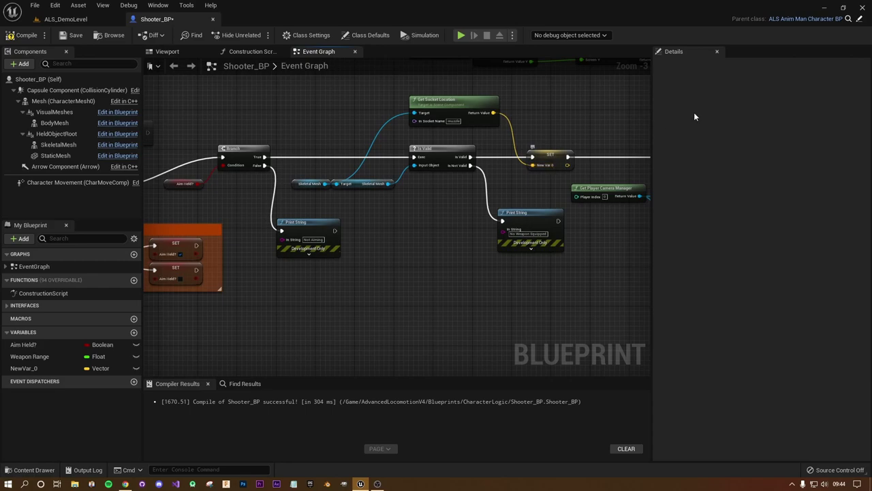
Rename NewVar_0 to WeaponMuzzleLocation in the Details panel.
click(27, 368)
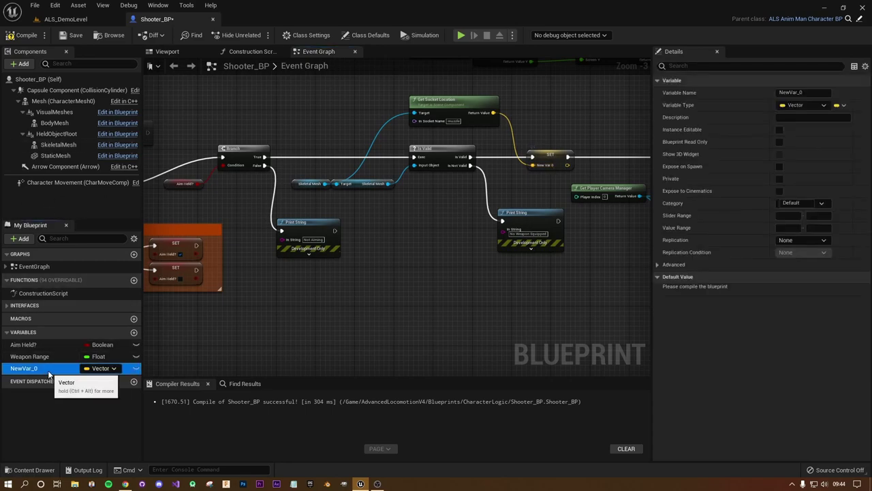
click(791, 92)
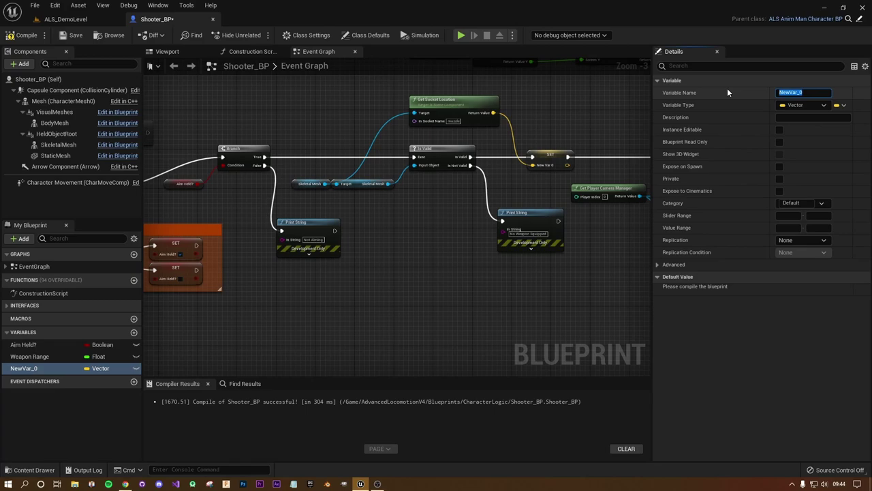
text(Muzzle)
text(Location)
key(Return)
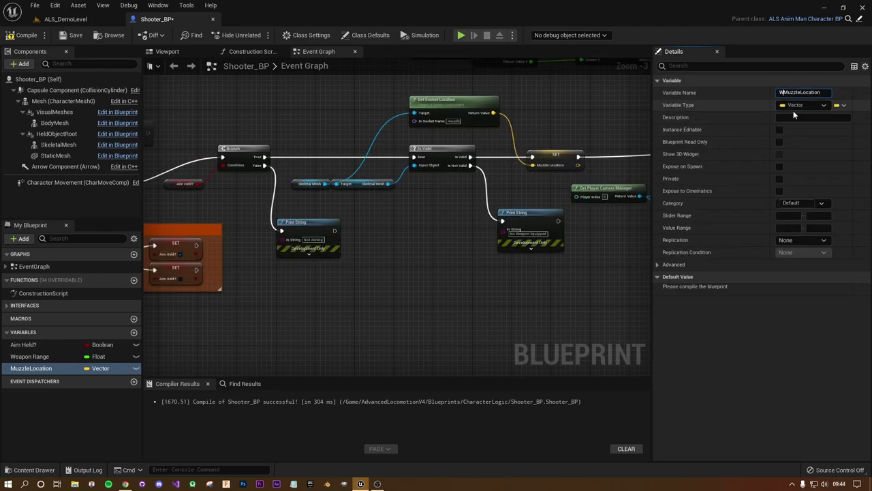
text(eapon)
key(Return)
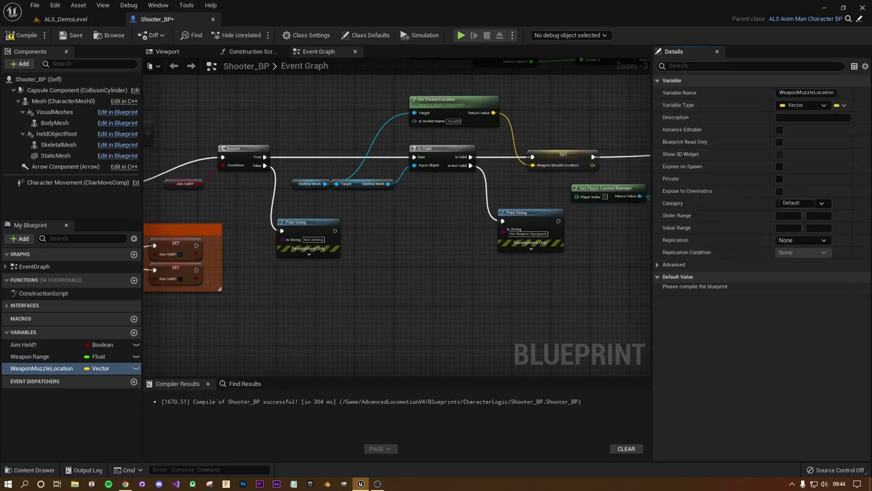
Shift the SET node right to line it up with the trace nodes.
right_drag(598, 152, 385, 146)
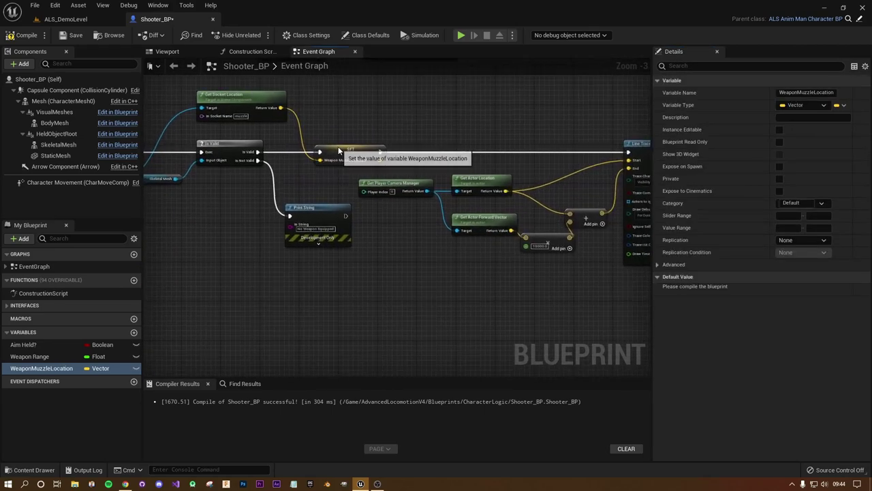
drag(336, 149, 380, 148)
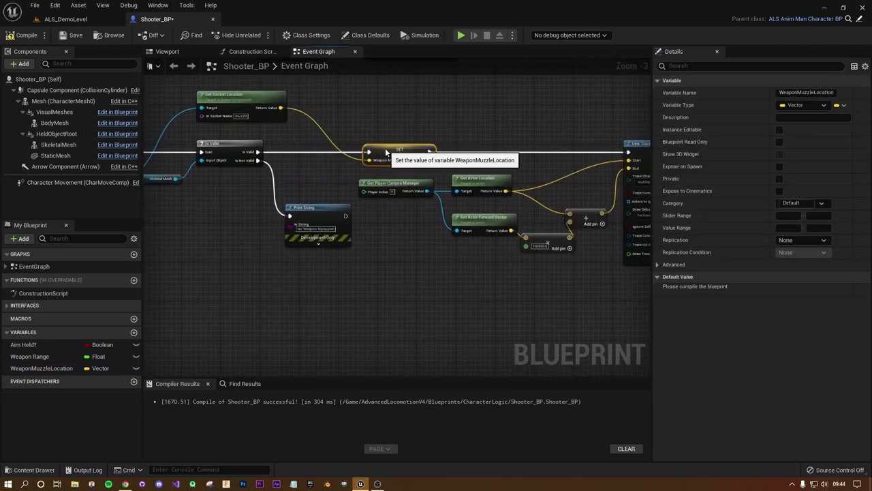
click(382, 208)
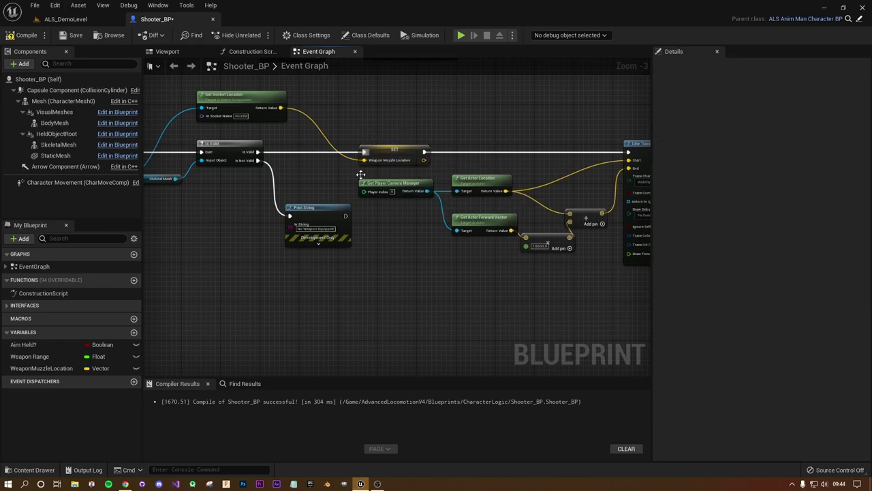
Wire a WeaponMuzzleLocation getter into the second Line Trace By Channel's Start pin.
mouse_move(360, 174)
right_down()
mouse_move(384, 189)
mouse_move(221, 173)
mouse_move(468, 141)
mouse_move(211, 131)
right_up()
mouse_move(339, 221)
right_down()
mouse_move(293, 152)
mouse_move(399, 244)
right_up()
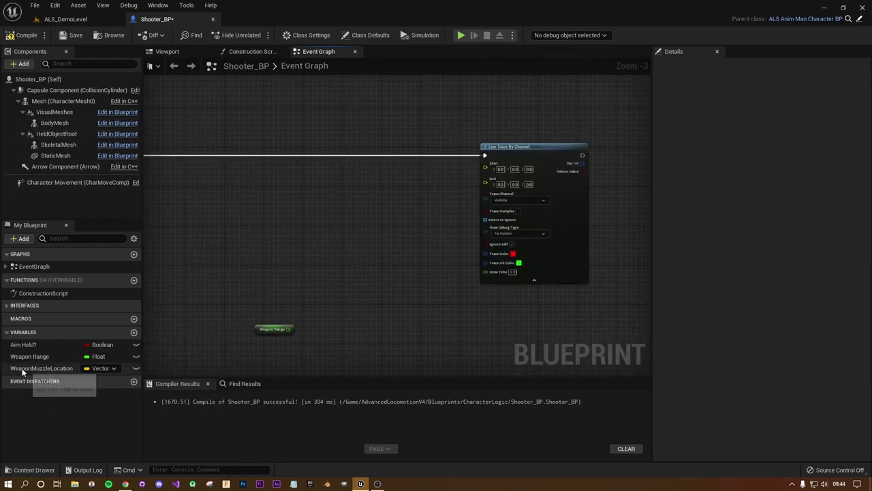
mouse_move(22, 368)
mouse_down()
mouse_move(487, 170)
mouse_move(398, 171)
mouse_up()
click(429, 205)
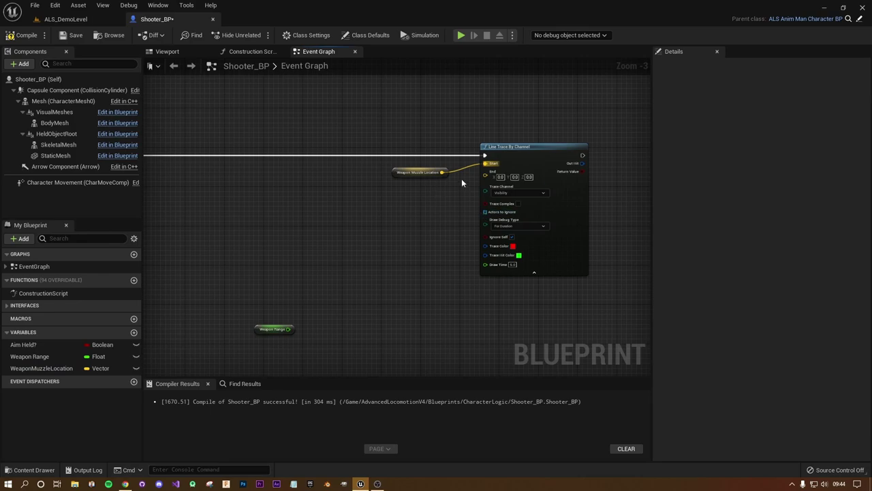
mouse_move(453, 215)
right_down()
mouse_move(592, 238)
mouse_move(602, 228)
right_up()
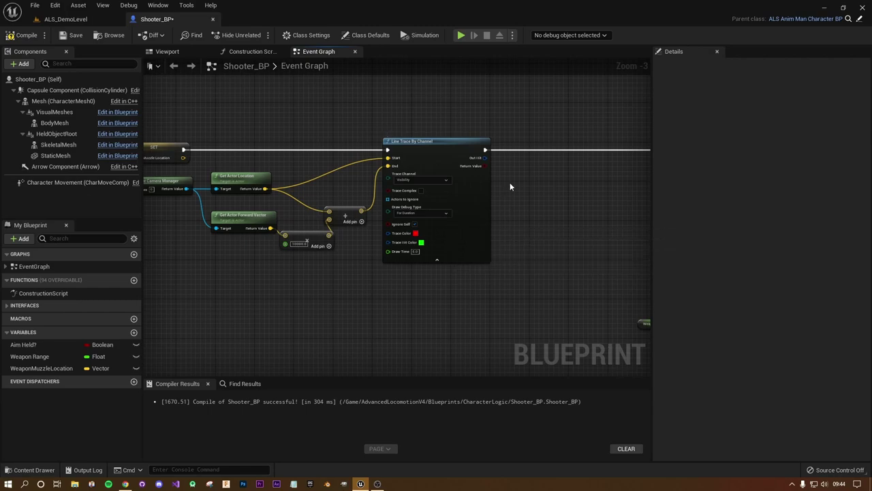
Add a Break Hit Result node on the camera trace's Out Hit, with all outputs shown.
drag(484, 157, 544, 218)
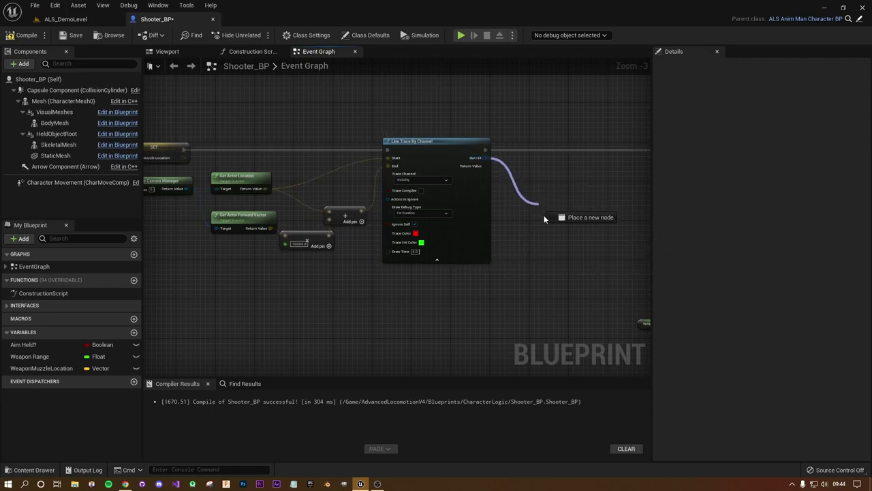
click(559, 320)
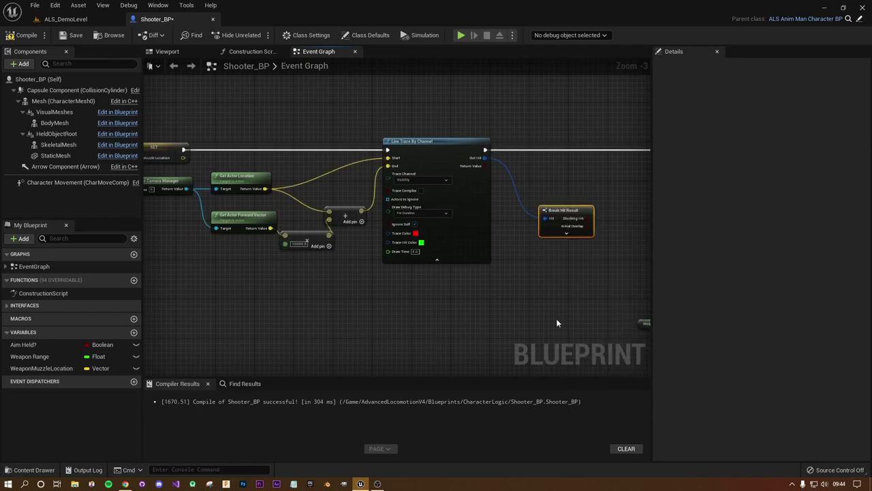
click(566, 234)
drag(564, 212, 525, 170)
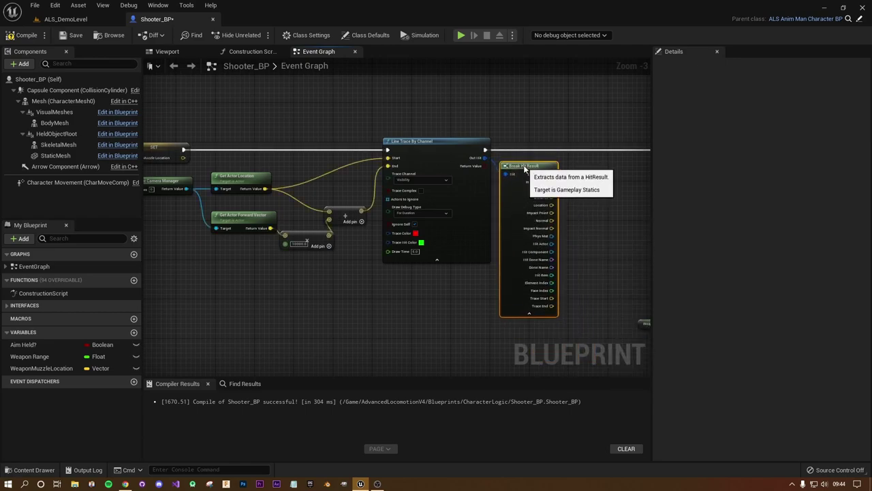
right_drag(525, 169, 489, 187)
scroll(490, 210, up, 2)
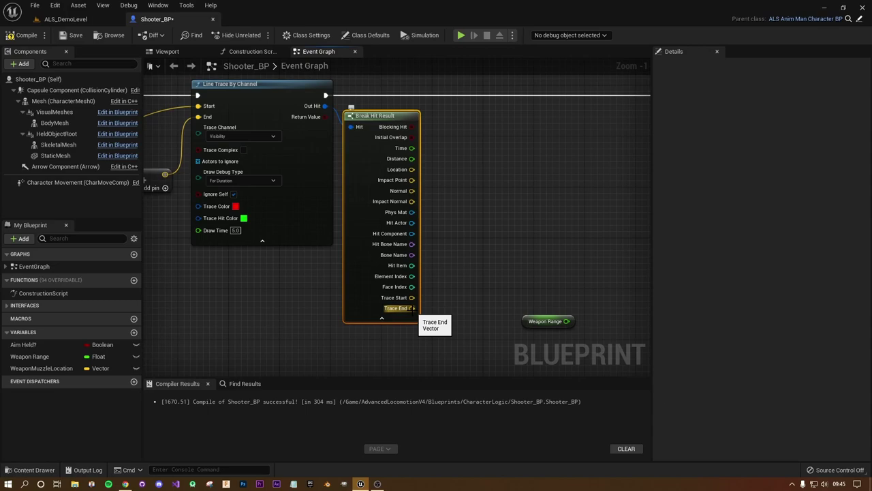
Drag from the Impact Point output to bring up the vector actions menu.
drag(411, 308, 559, 248)
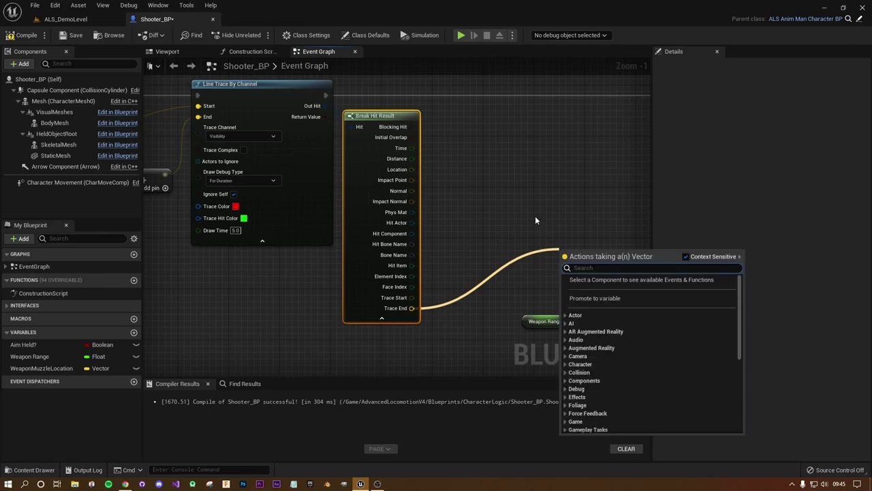
click(504, 189)
drag(413, 180, 539, 202)
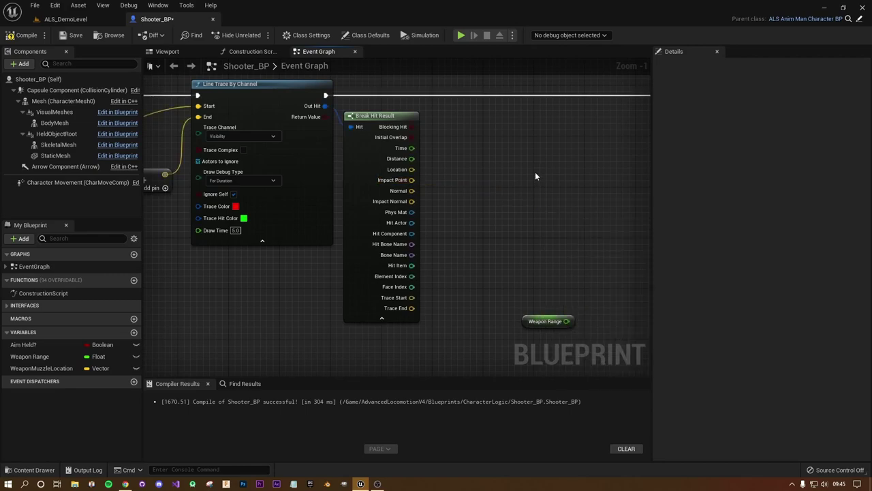
Connect Break Hit Result's Trace End to the muzzle Line Trace's End pin.
mouse_move(535, 175)
right_down()
mouse_move(376, 205)
mouse_move(296, 200)
mouse_move(336, 163)
right_up()
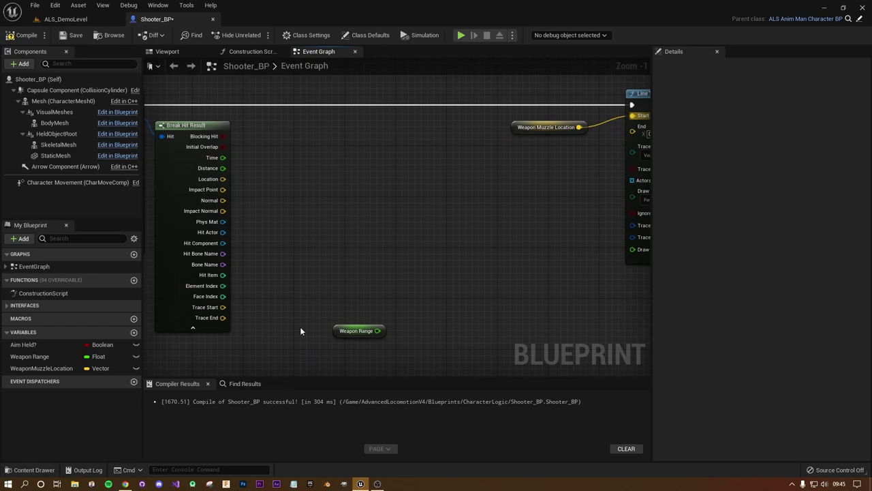
drag(223, 320, 630, 129)
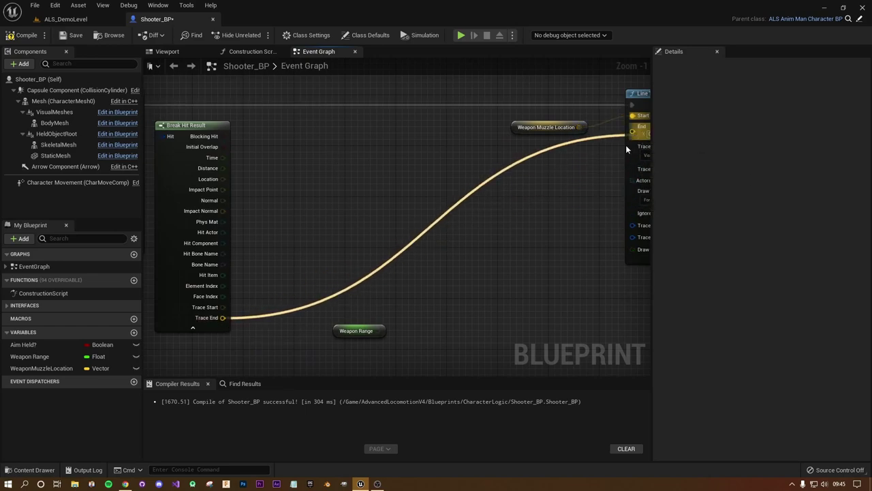
right_drag(575, 203, 524, 212)
Change the muzzle trace's Trace Color from red to blue and recompile Shooter_BP.
click(504, 135)
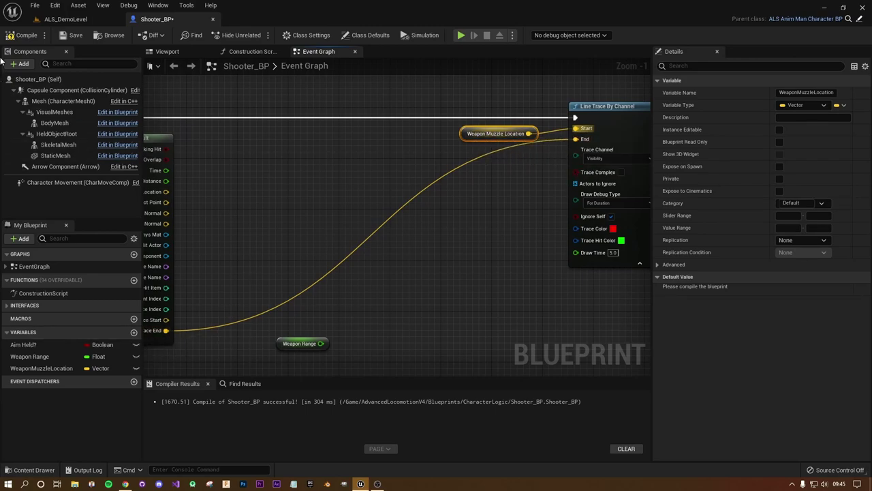
right_drag(409, 247, 327, 254)
click(530, 235)
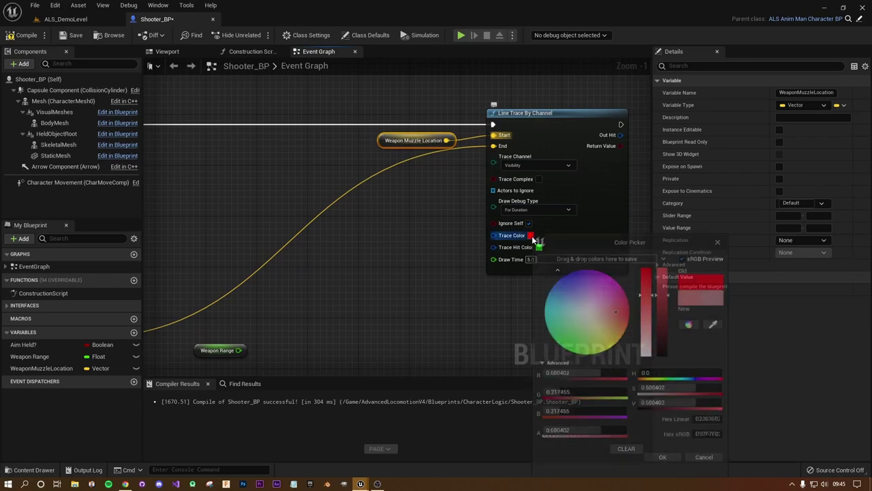
drag(592, 306, 560, 269)
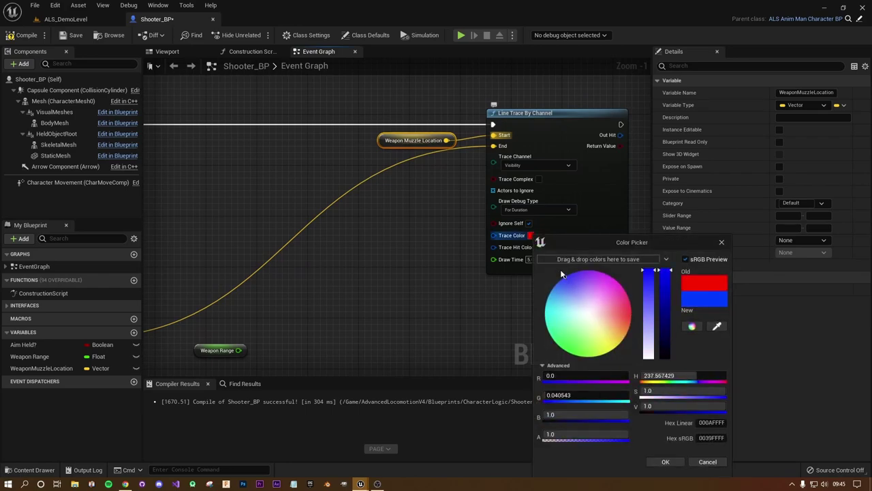
click(666, 462)
click(22, 34)
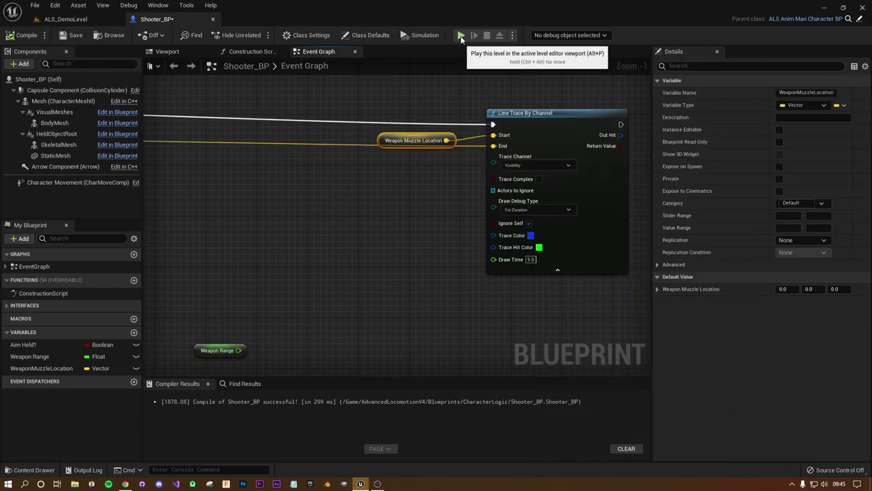
click(460, 36)
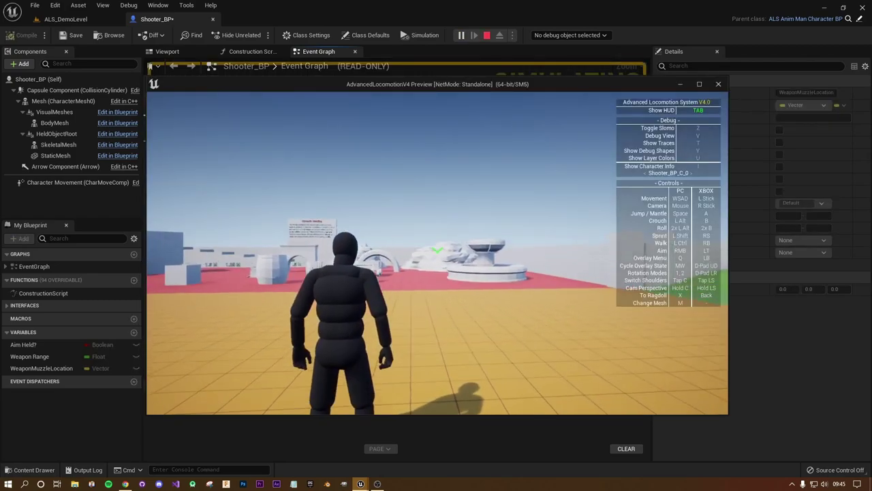
key(q)
key(w)
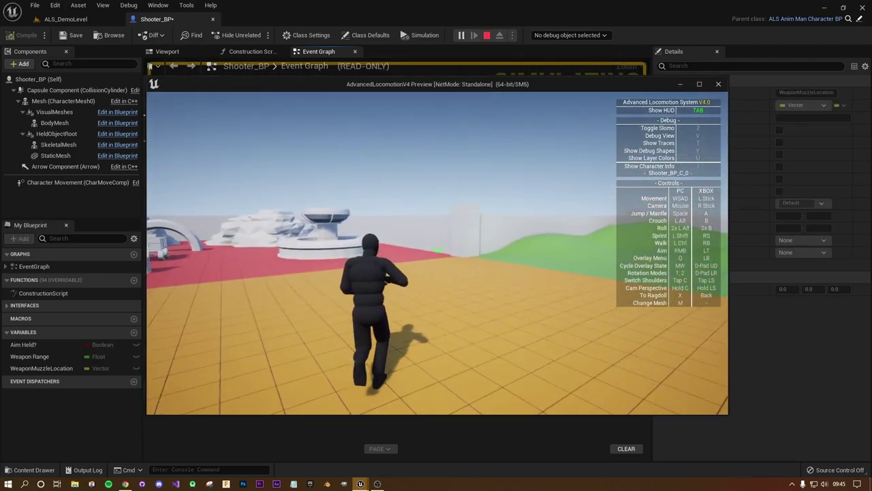
right_click(437, 253)
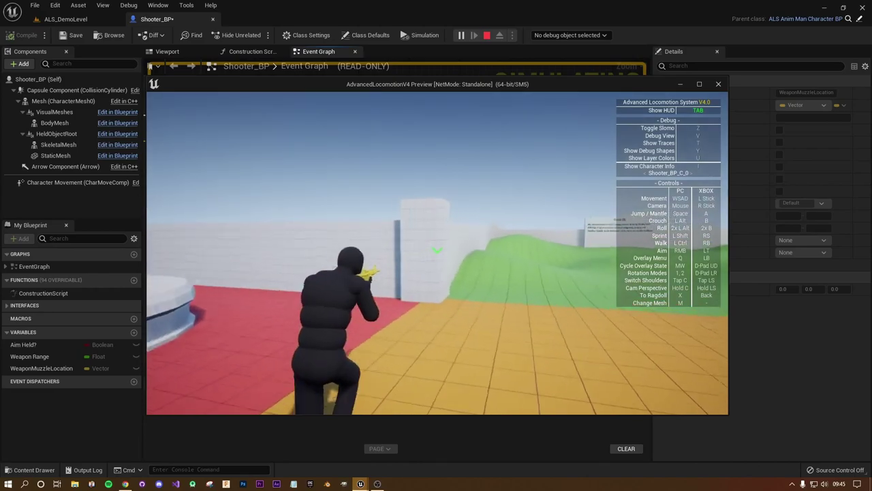
click(436, 252)
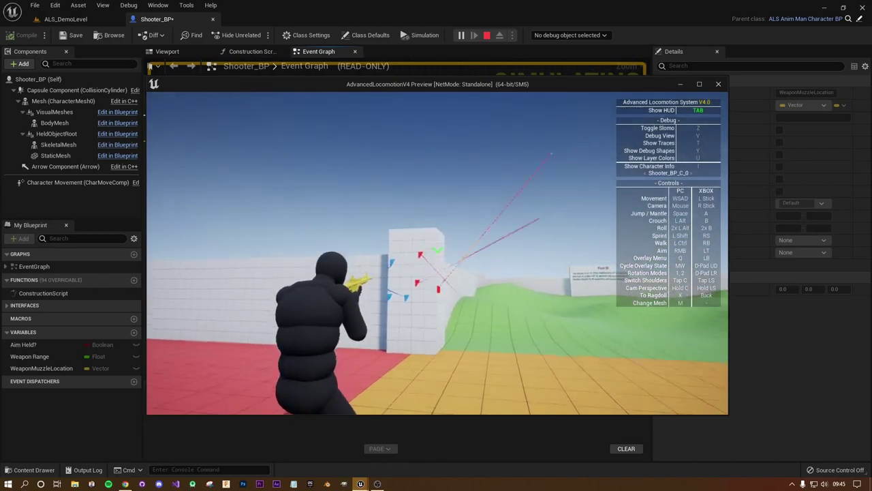
click(436, 253)
click(437, 253)
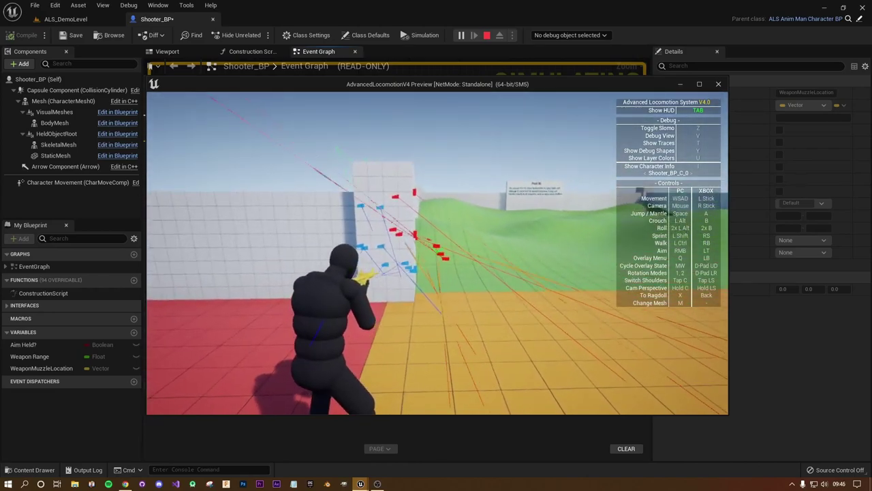
click(437, 253)
key(w)
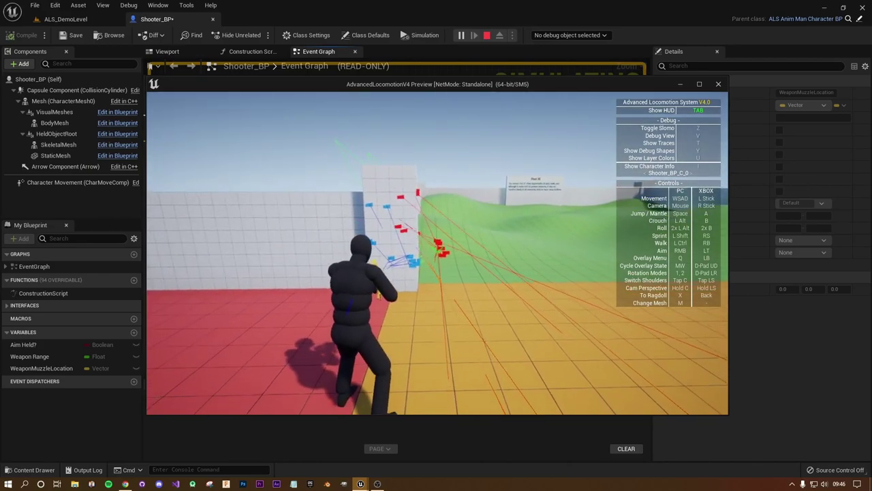
key(w)
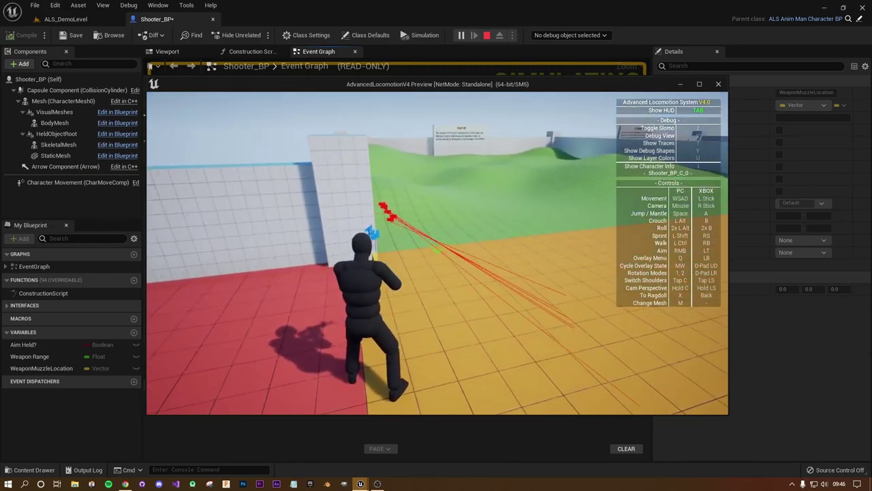
key(alt)
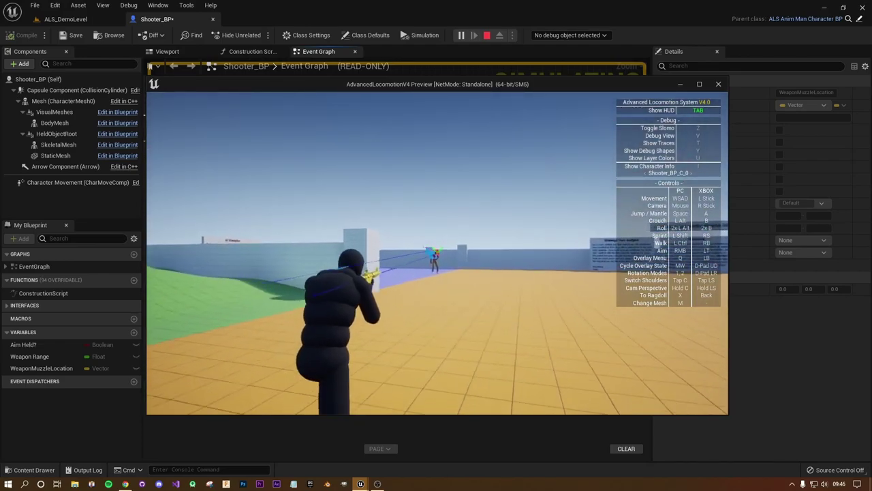
click(436, 252)
key(Escape)
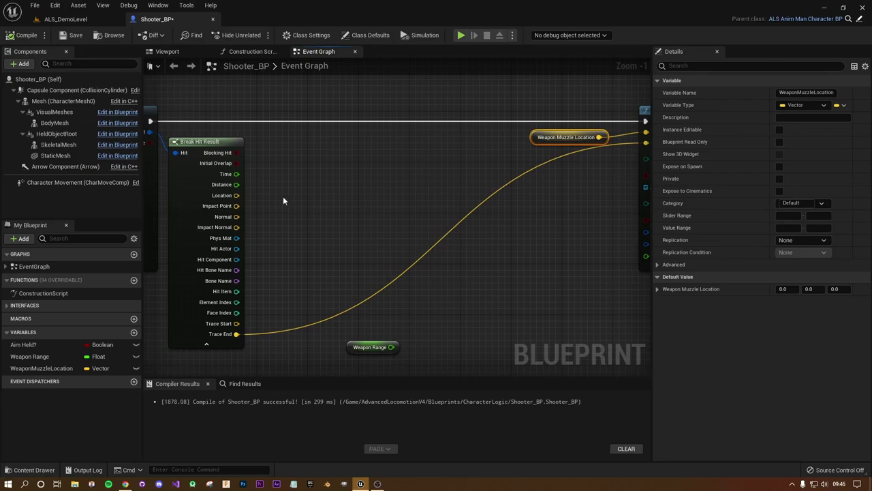
Wire Impact Point into the muzzle trace's End, recompile, and start a play test.
drag(237, 206, 597, 146)
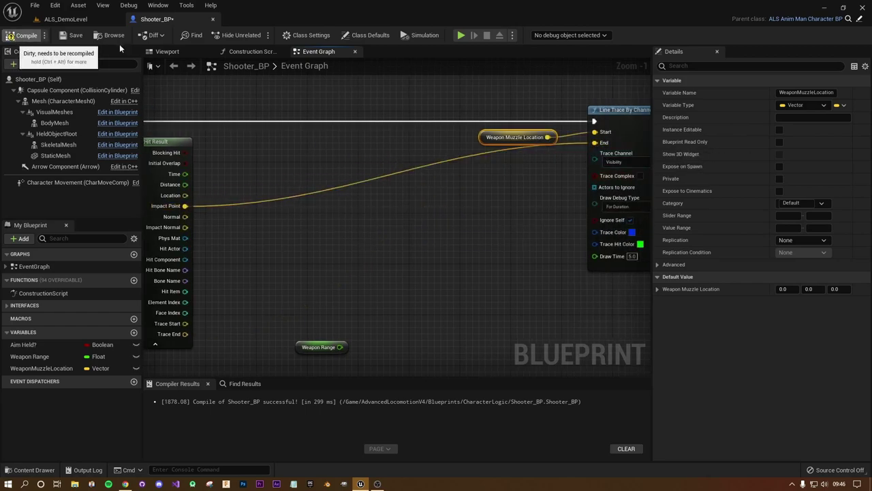
click(27, 34)
click(474, 36)
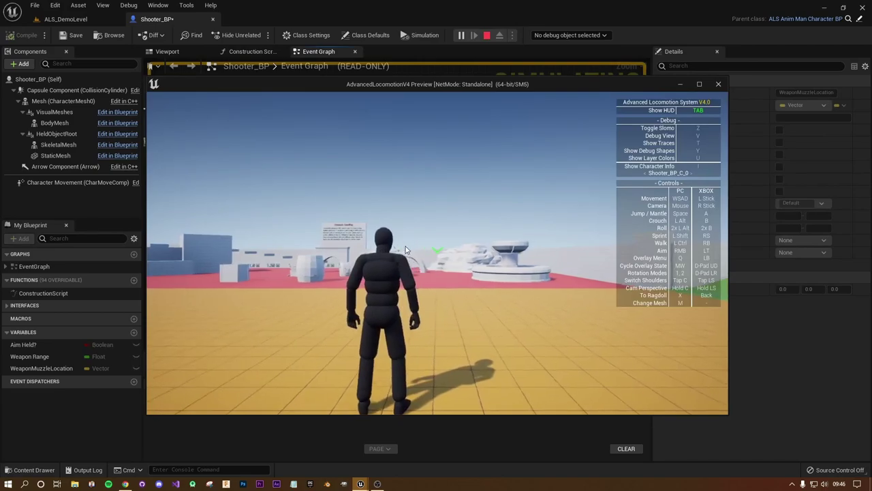
Equip the rifle overlay, aim and fire several shots at the wall, then stop play.
key(q)
scroll(437, 253, down, 1)
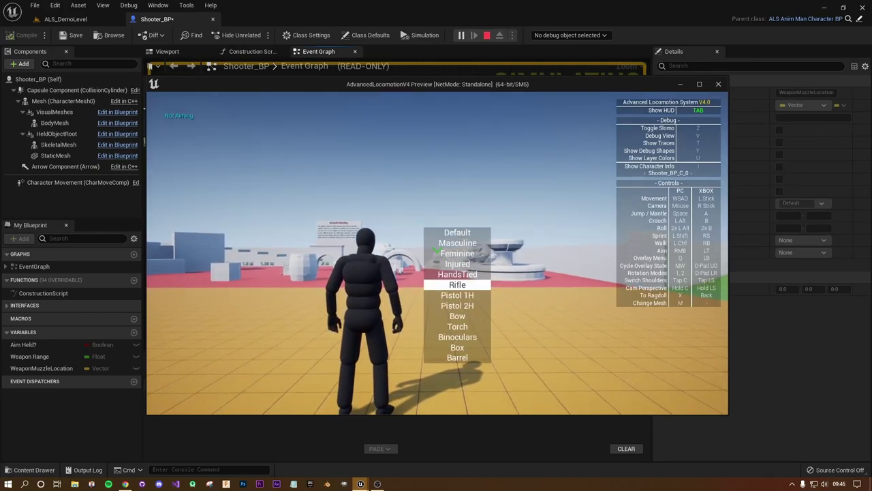
key(w)
right_click(437, 253)
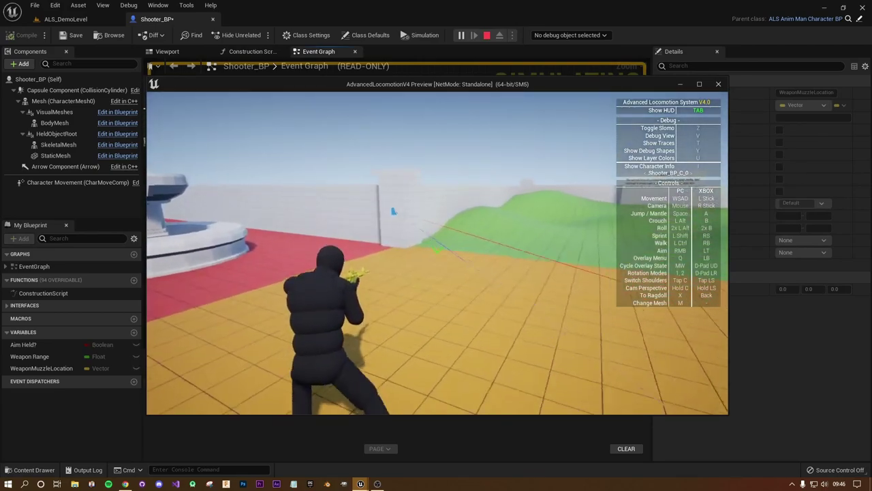
click(437, 253)
click(436, 253)
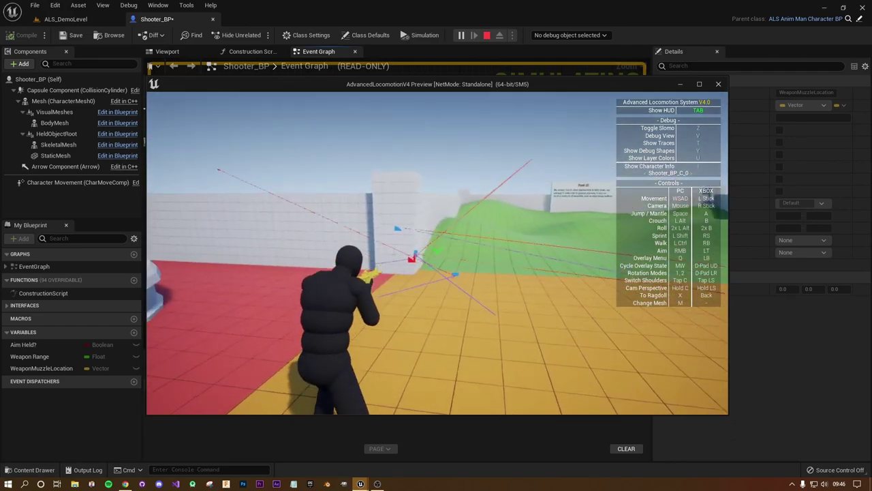
click(436, 252)
click(437, 253)
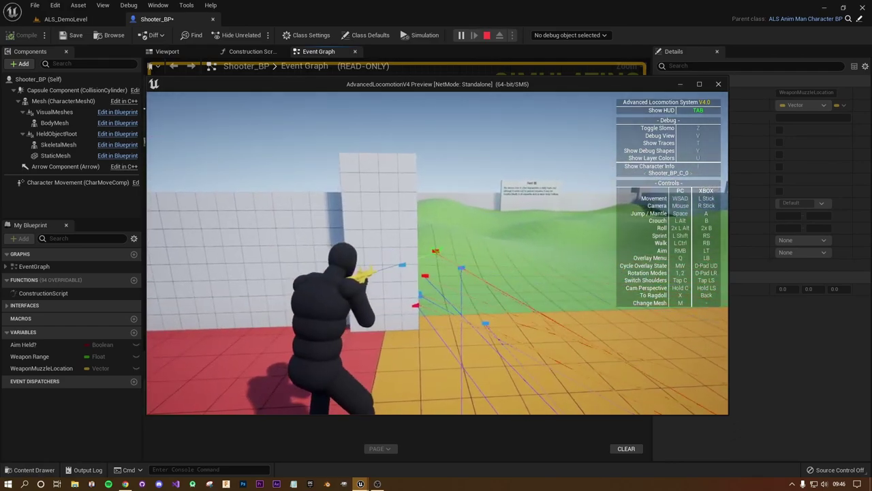
click(437, 253)
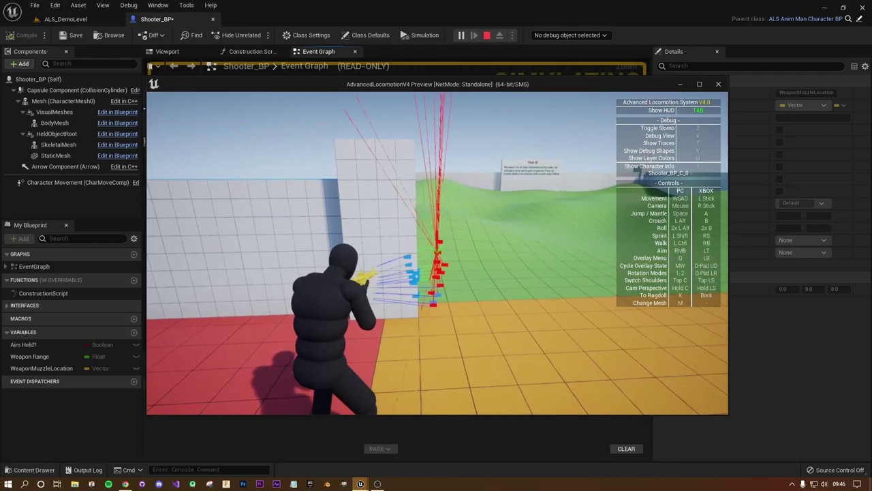
key(w)
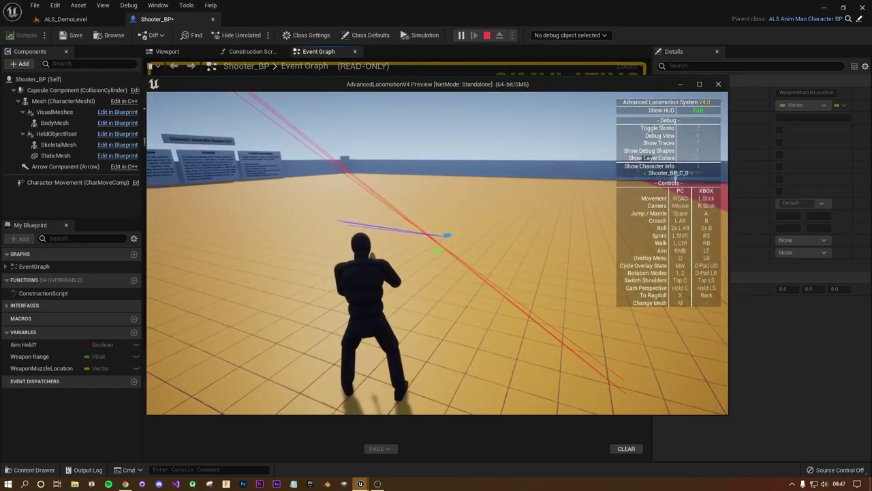
key(Escape)
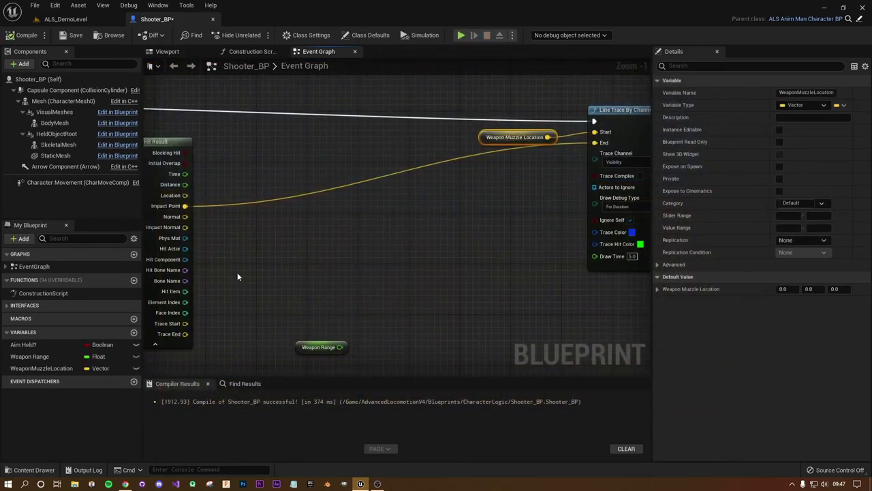
Replace the Impact Point link with a new Select node fed by Impact Point.
right_drag(237, 277, 355, 258)
alt+click(328, 186)
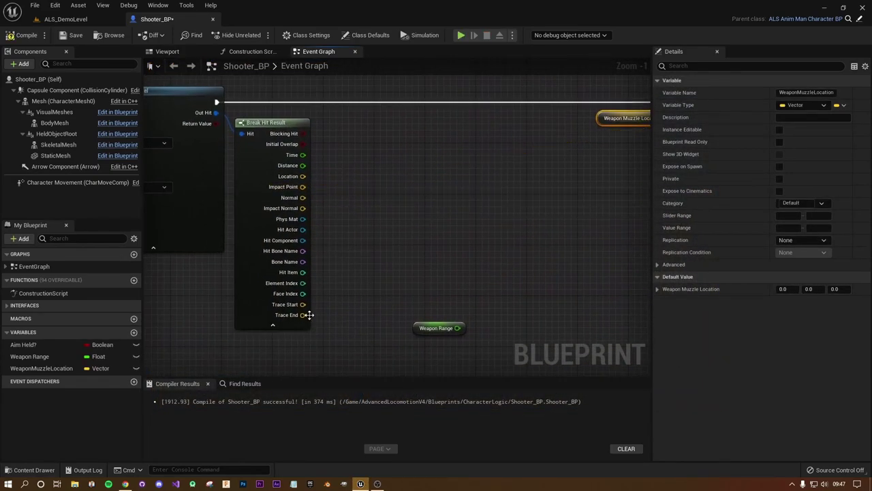
right_drag(385, 213, 386, 209)
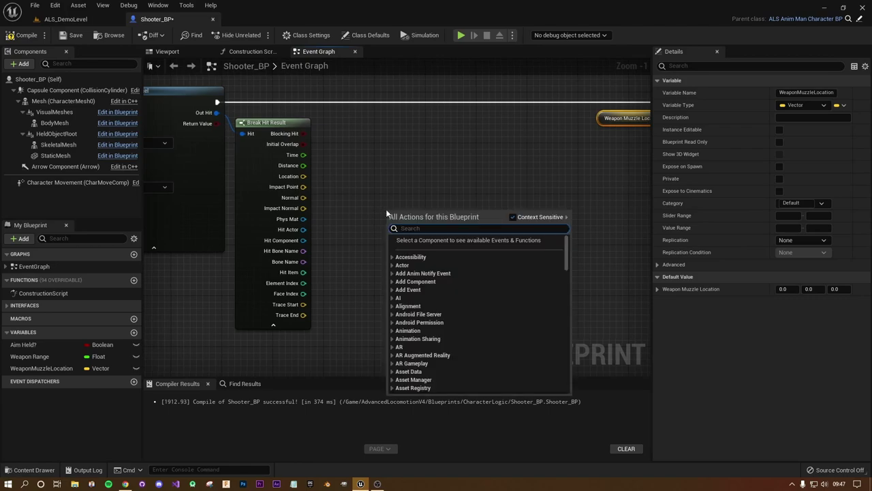
click(368, 203)
drag(302, 186, 430, 213)
text(selec)
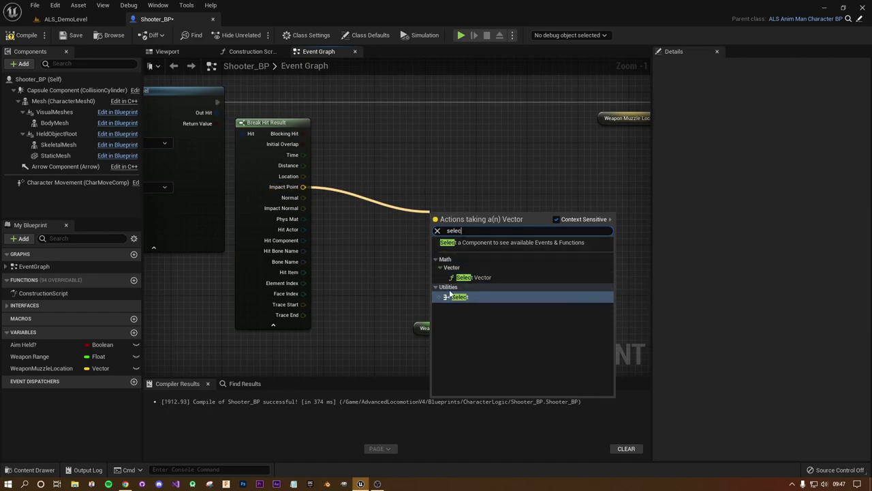
click(459, 298)
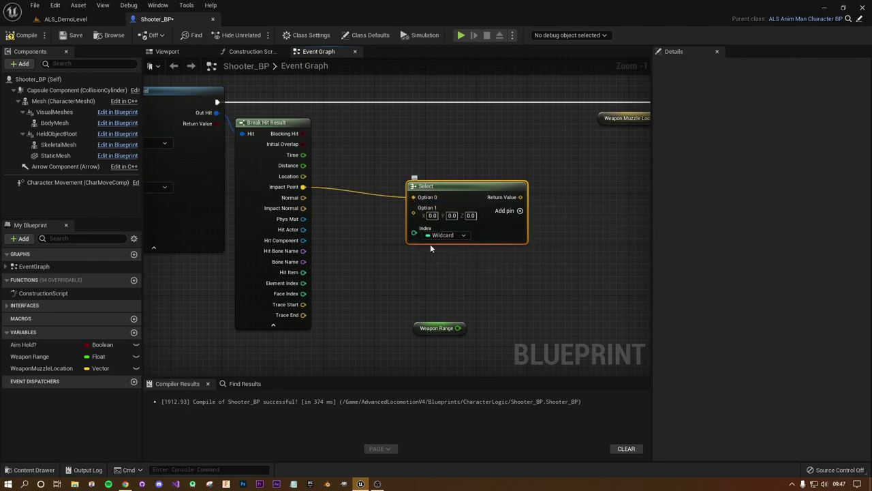
Change the Select node's Index type to Boolean and move the node up and right.
click(457, 236)
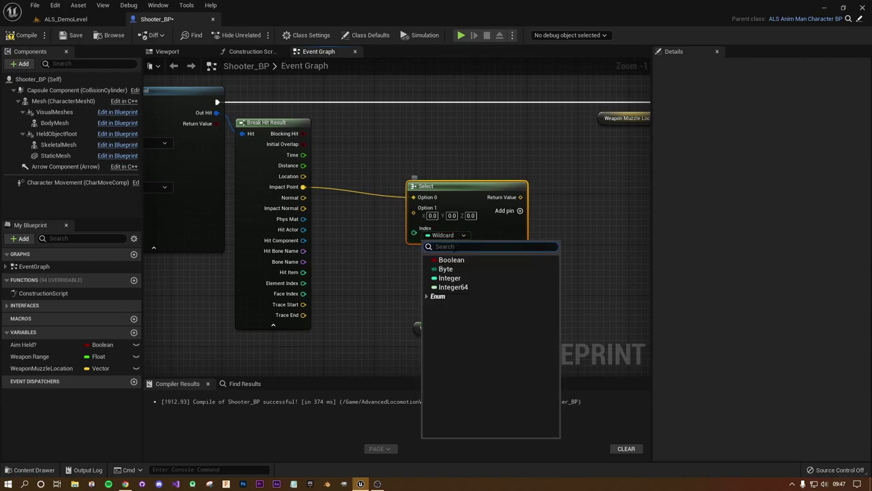
click(444, 260)
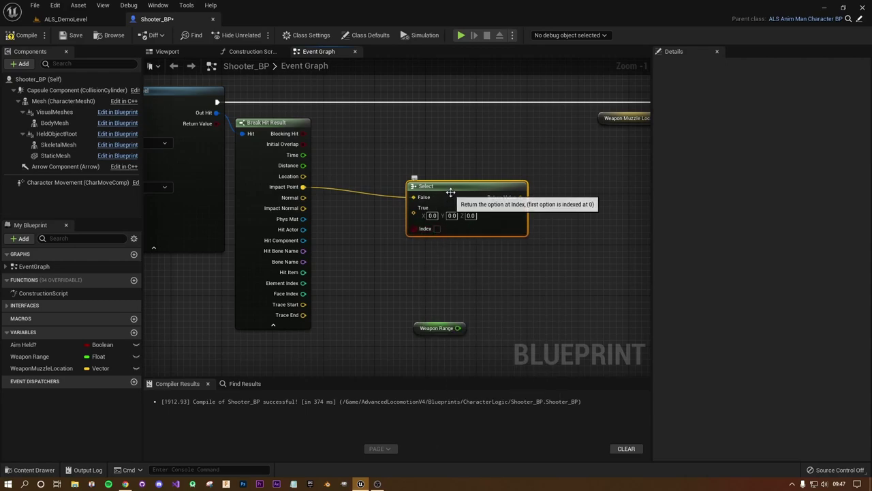
drag(450, 198, 507, 186)
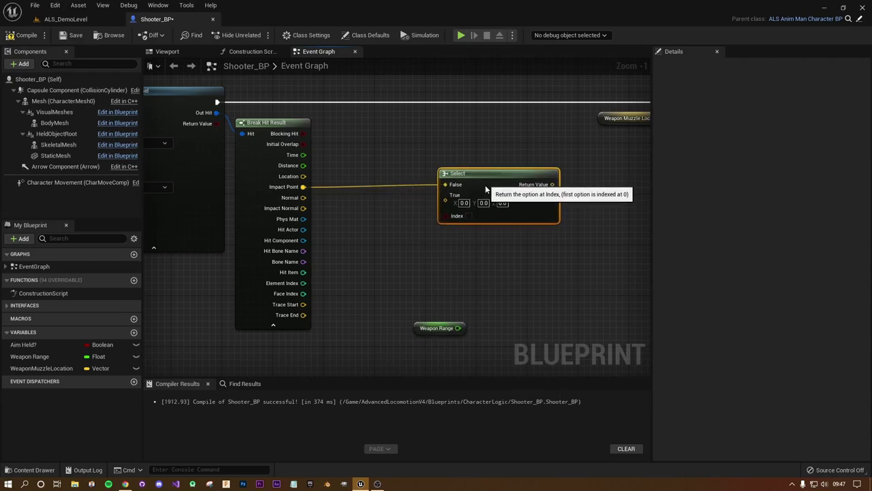
click(444, 225)
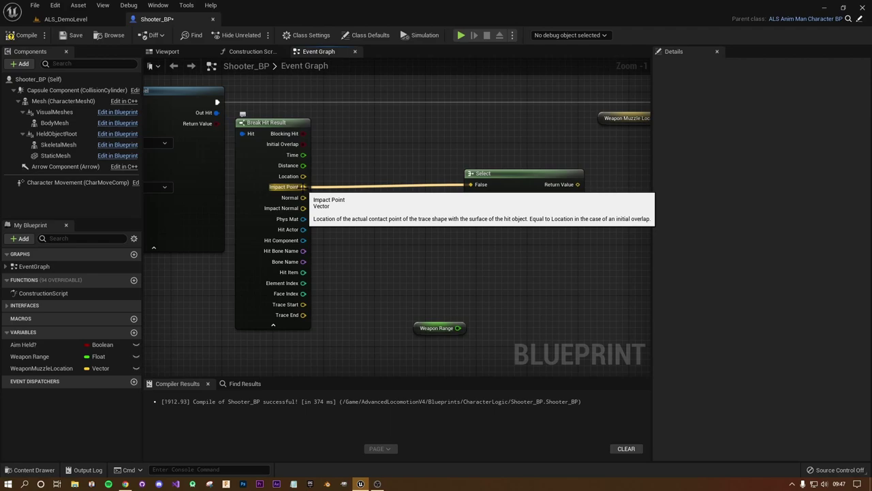
Try a Not Equal node on Impact Point driving the Select Index, then delete it and clear the Select wires.
drag(302, 187, 397, 225)
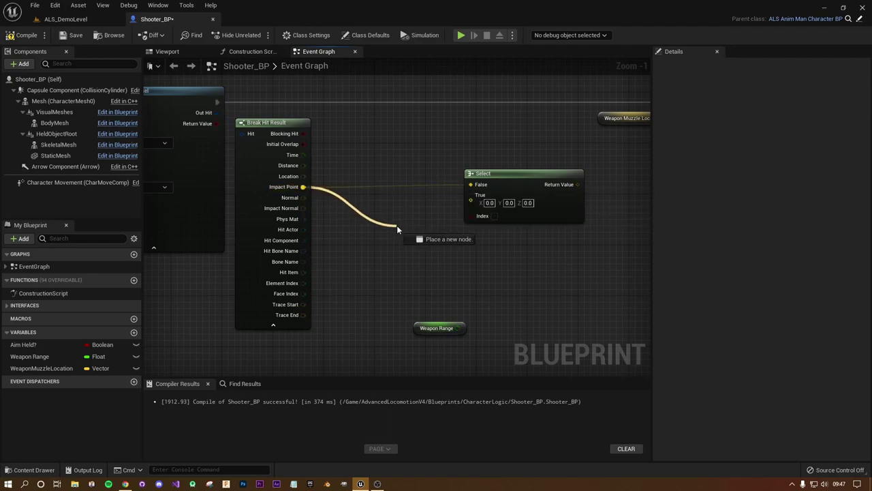
text(!)
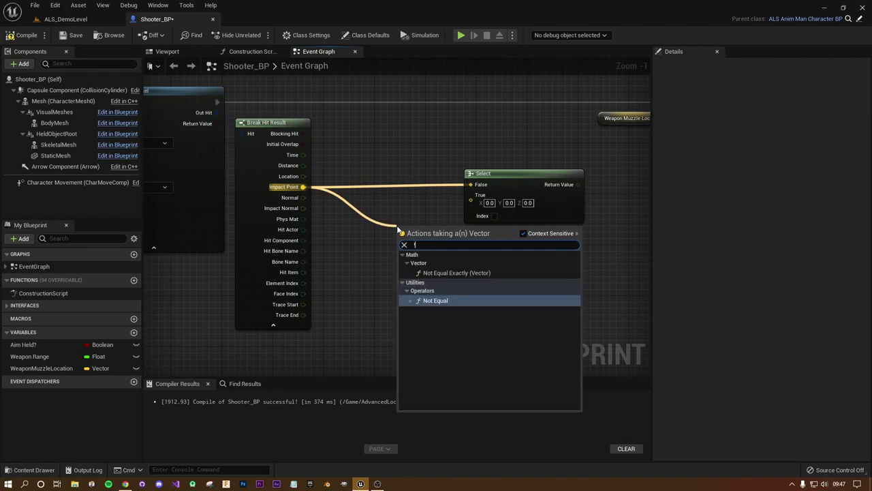
key(Return)
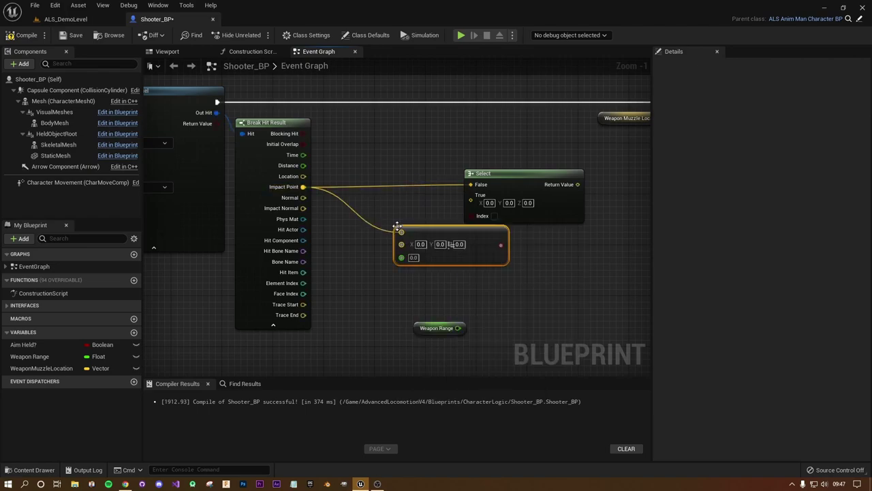
drag(449, 228, 380, 196)
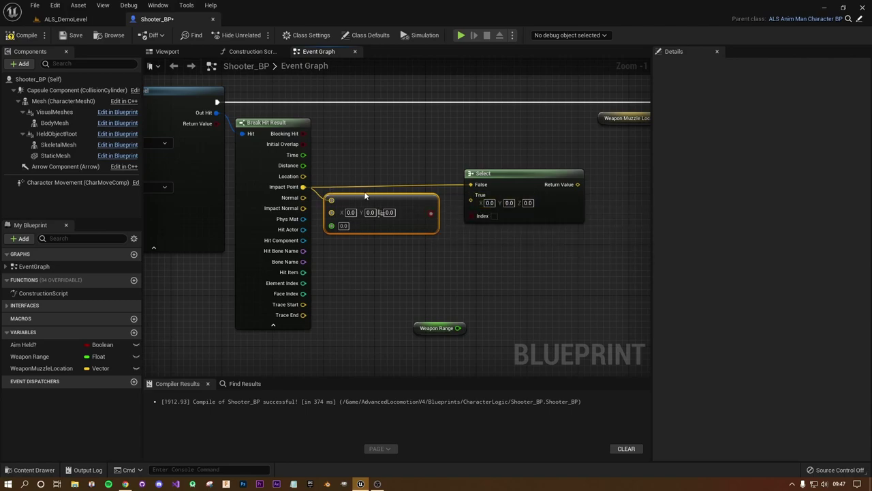
drag(324, 190, 475, 196)
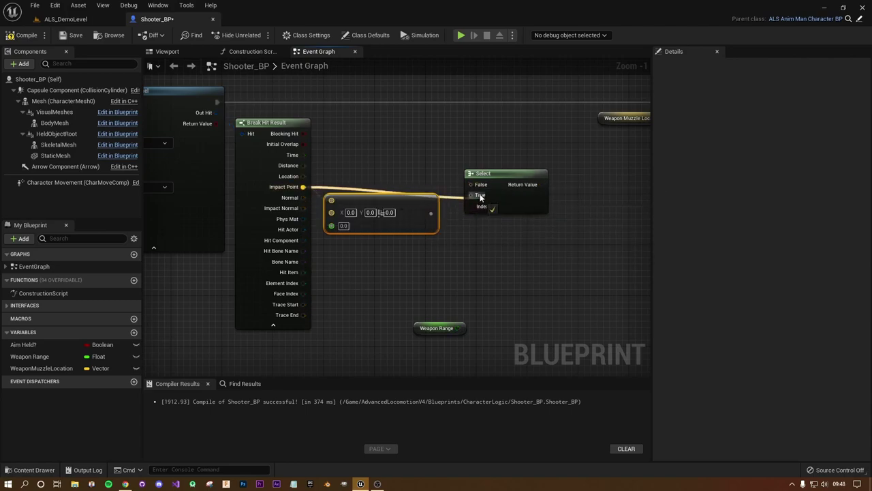
drag(399, 201, 410, 226)
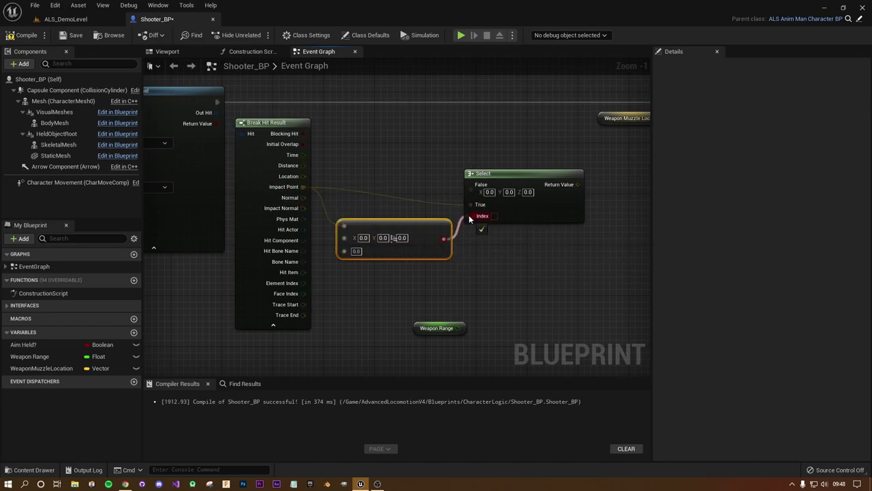
drag(471, 216, 460, 240)
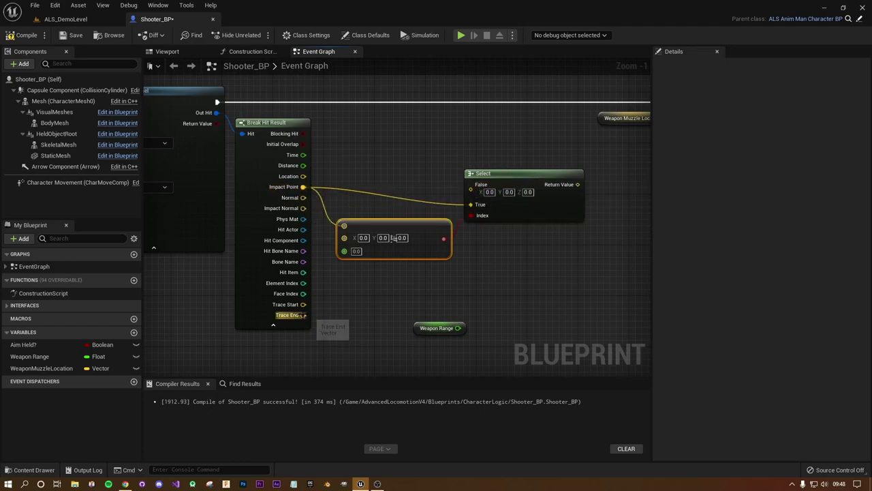
drag(302, 314, 470, 192)
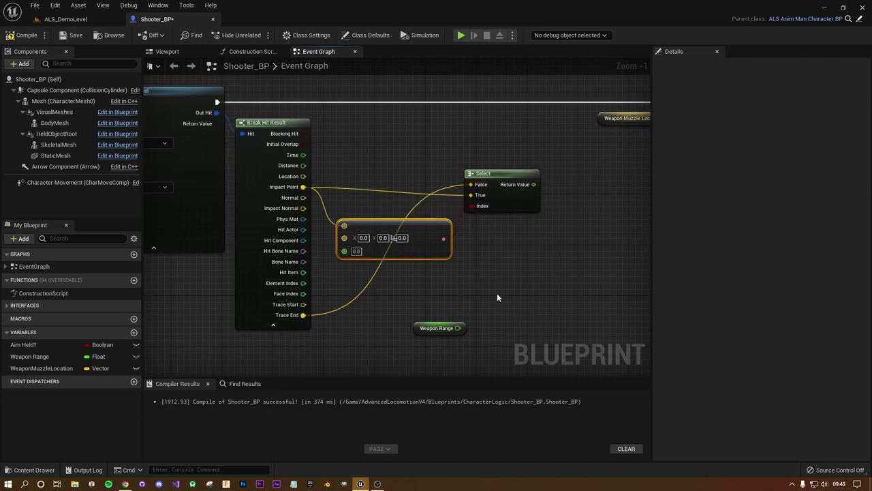
mouse_move(435, 241)
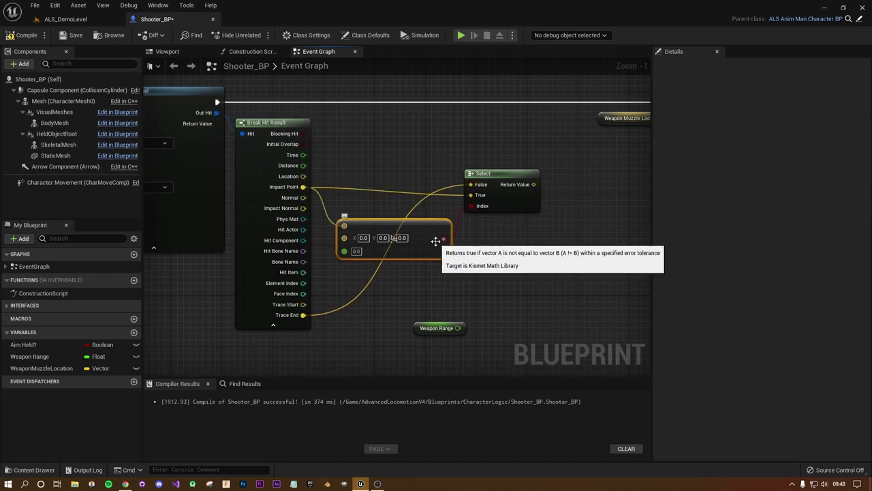
key(Delete)
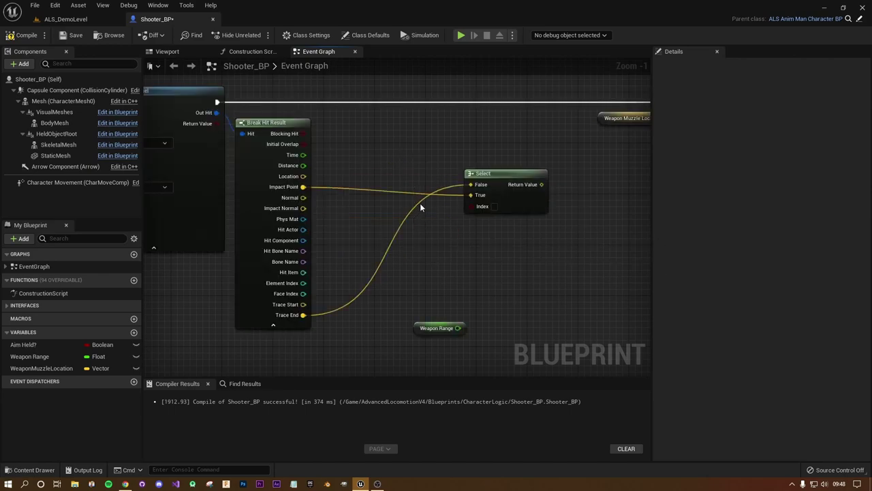
alt+click(426, 197)
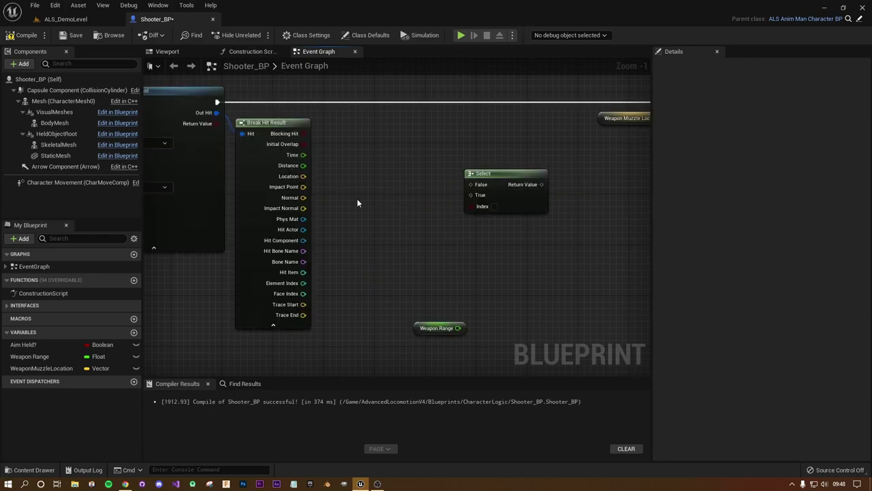
Drive Select Index with an Equal (Vector) node on Impact Point, with Impact Point on False and Trace End on True.
drag(304, 186, 403, 214)
text(=)
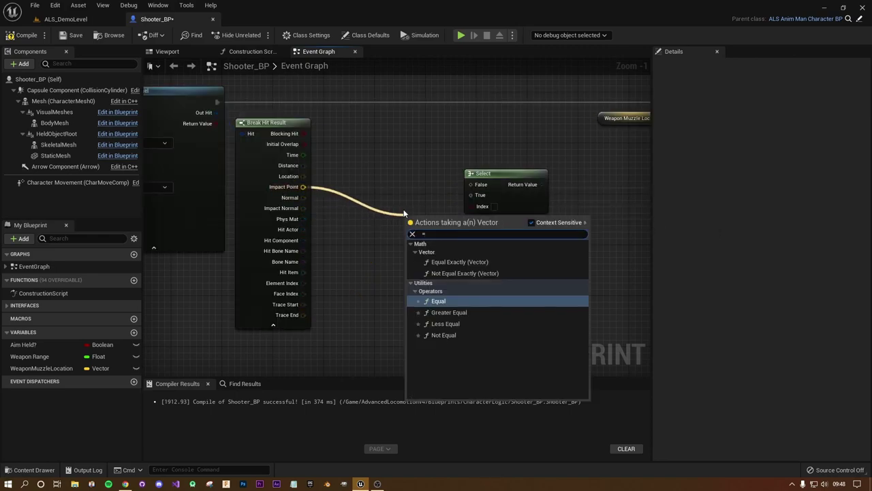
key(Return)
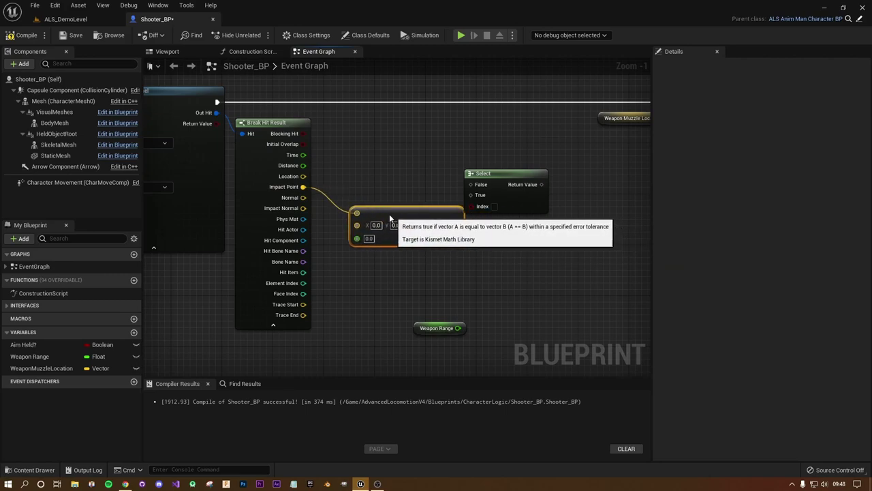
drag(455, 225, 373, 206)
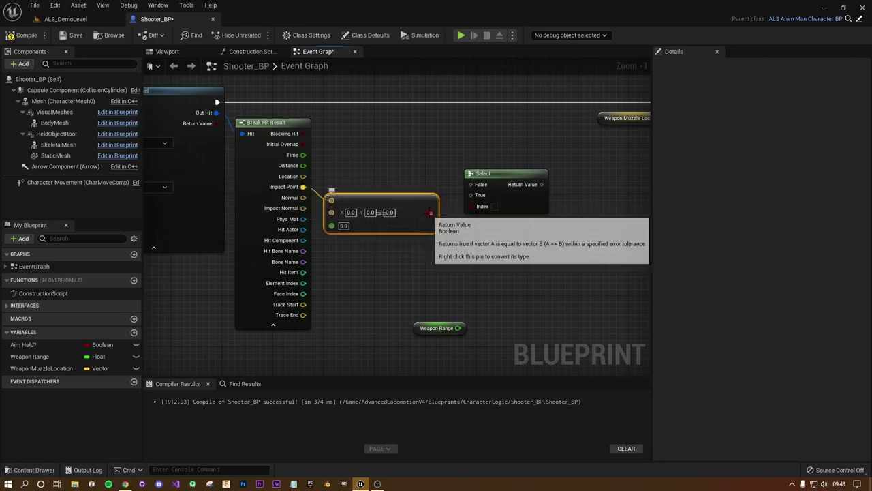
drag(431, 214, 471, 206)
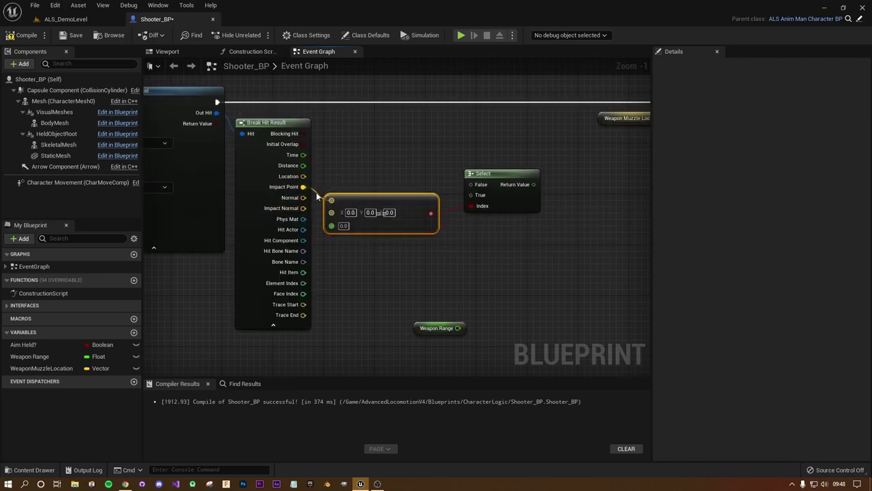
mouse_move(303, 187)
mouse_down()
mouse_move(476, 187)
mouse_move(434, 210)
mouse_up()
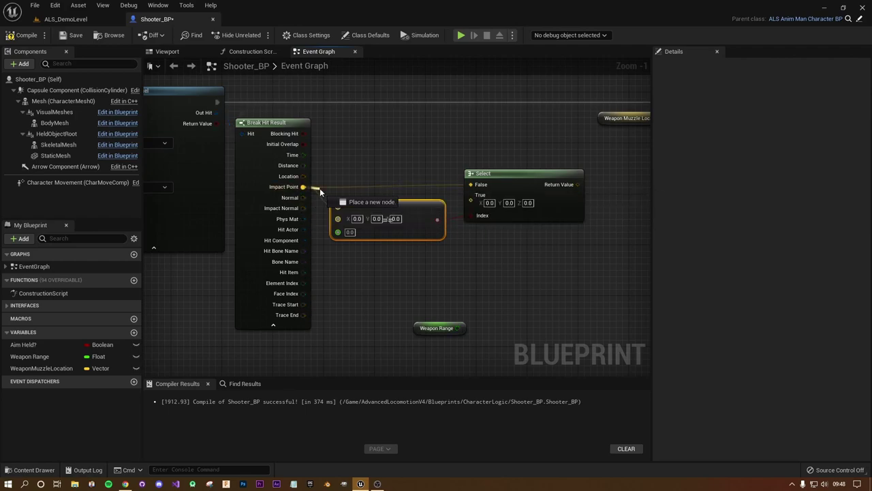
drag(303, 187, 473, 201)
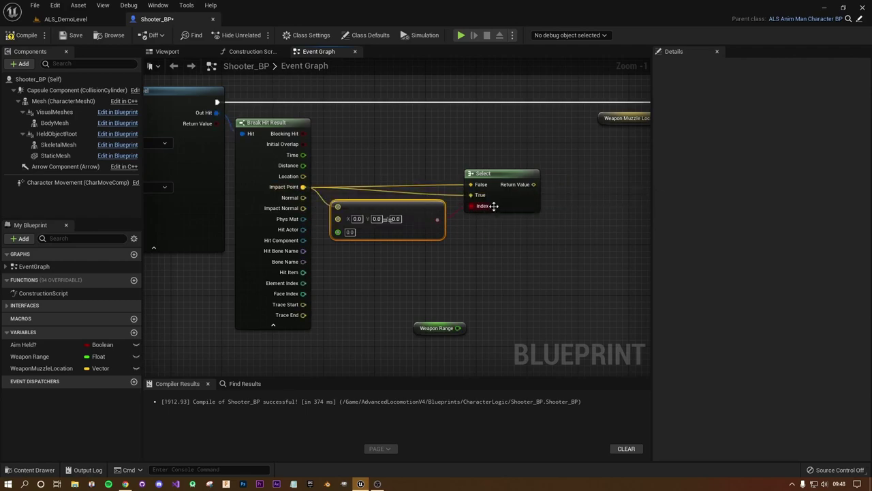
alt+click(440, 193)
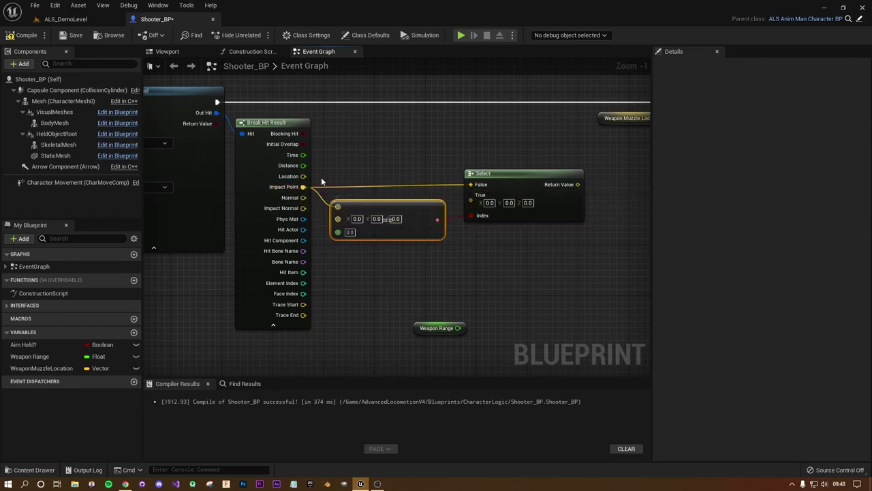
drag(303, 315, 470, 195)
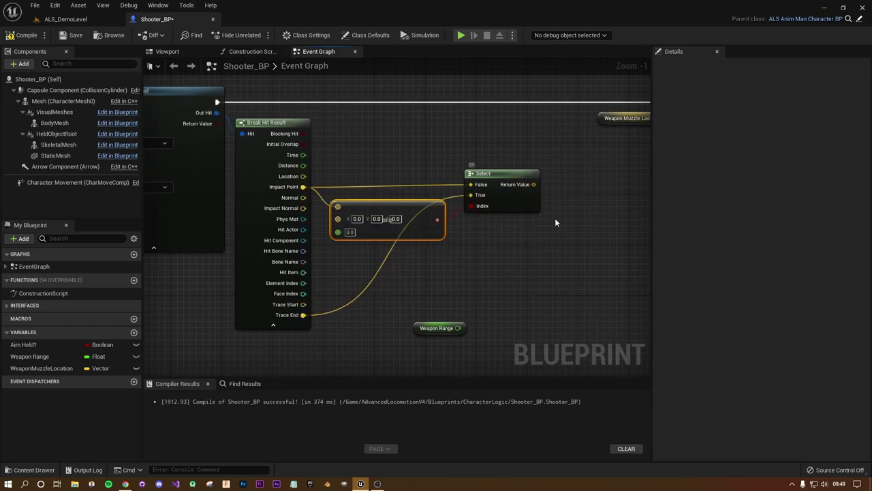
Wire the Select node's result into the muzzle trace's End pin.
right_drag(554, 218, 434, 234)
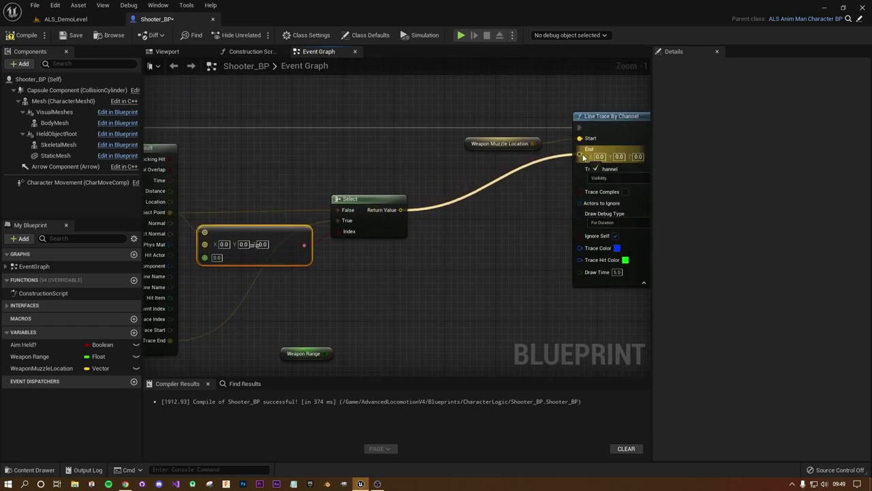
drag(400, 210, 579, 149)
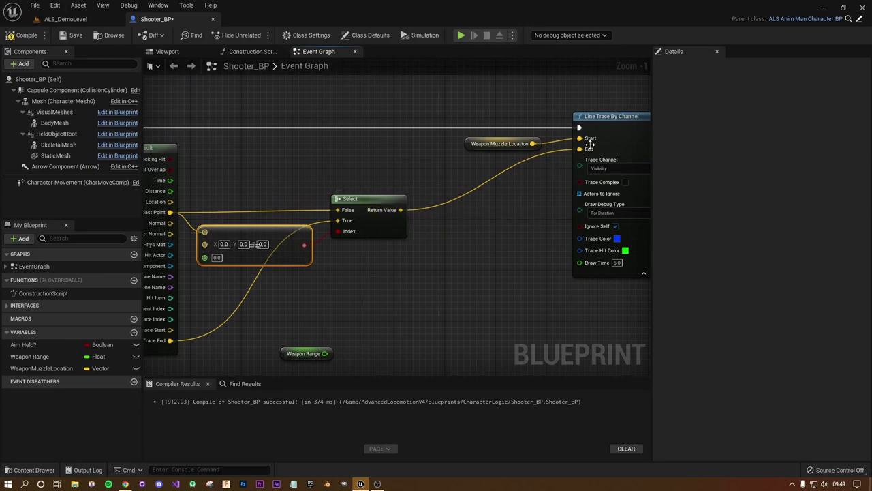
right_drag(421, 259, 547, 241)
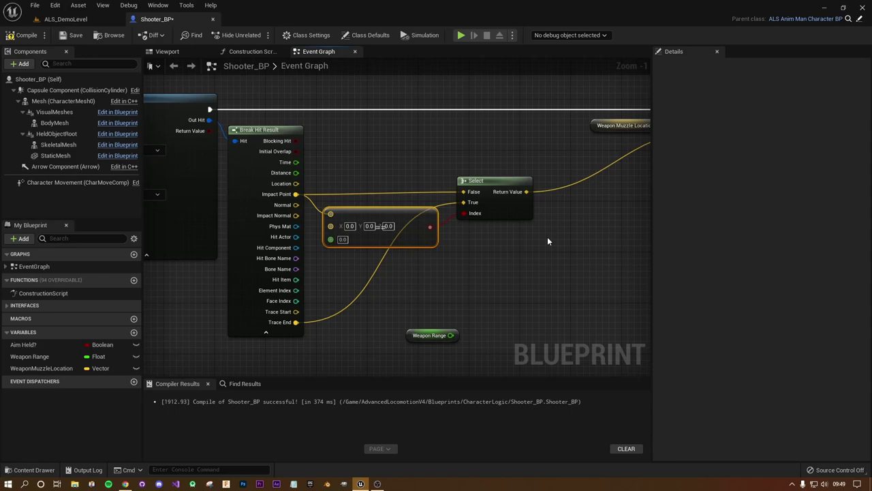
Pan the graph across the camera trace, Break Hit Result and Select nodes.
right_drag(218, 204, 593, 208)
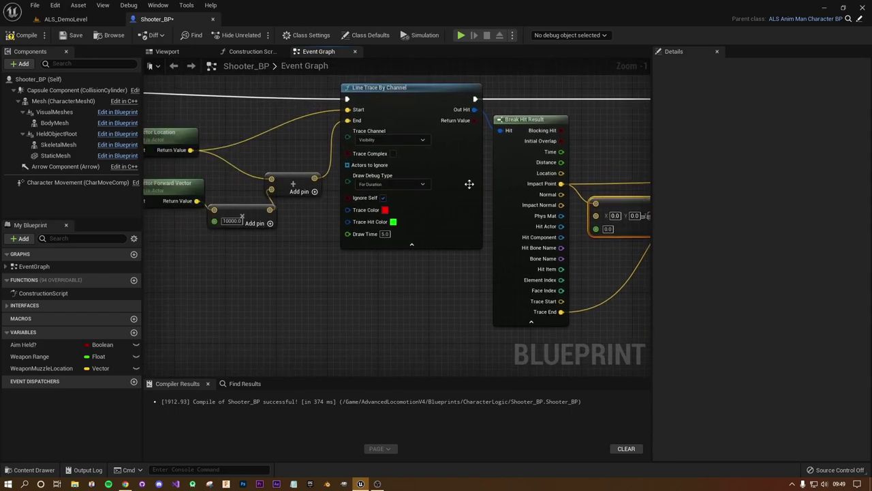
right_drag(524, 227, 576, 217)
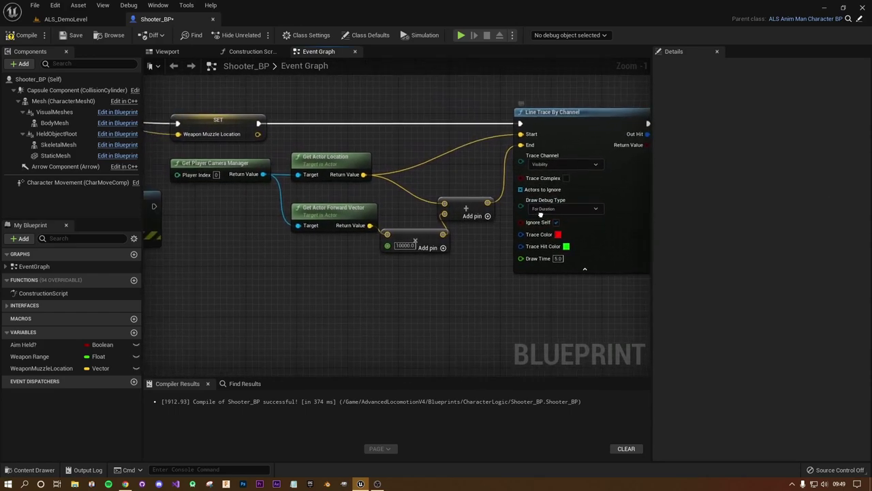
mouse_move(498, 223)
right_down()
mouse_move(443, 256)
mouse_move(480, 277)
right_up()
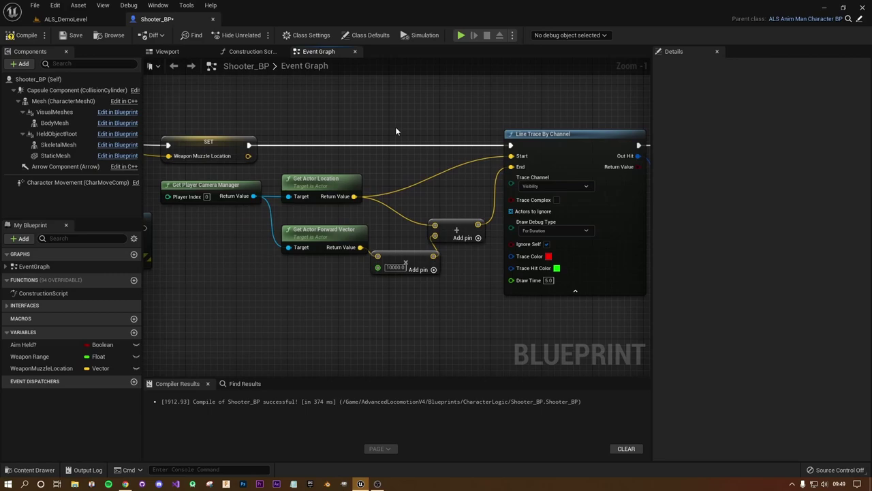
right_drag(396, 131, 418, 158)
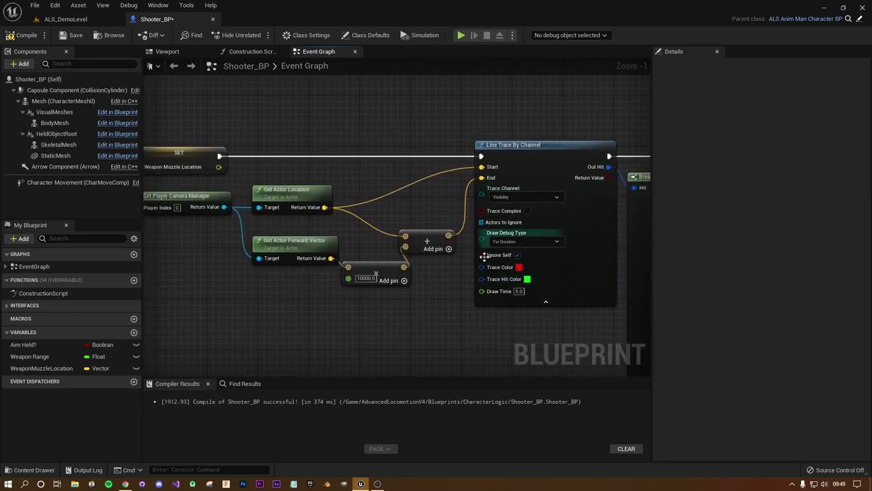
right_drag(484, 256, 323, 255)
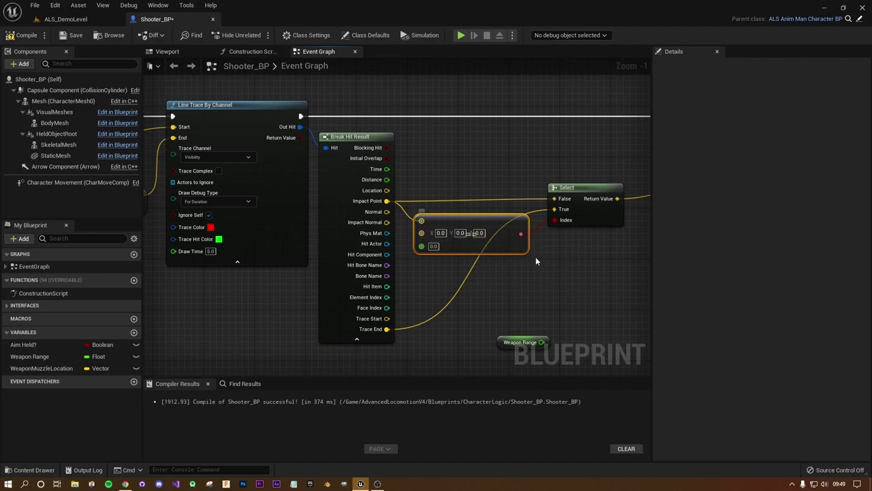
right_drag(466, 239, 199, 281)
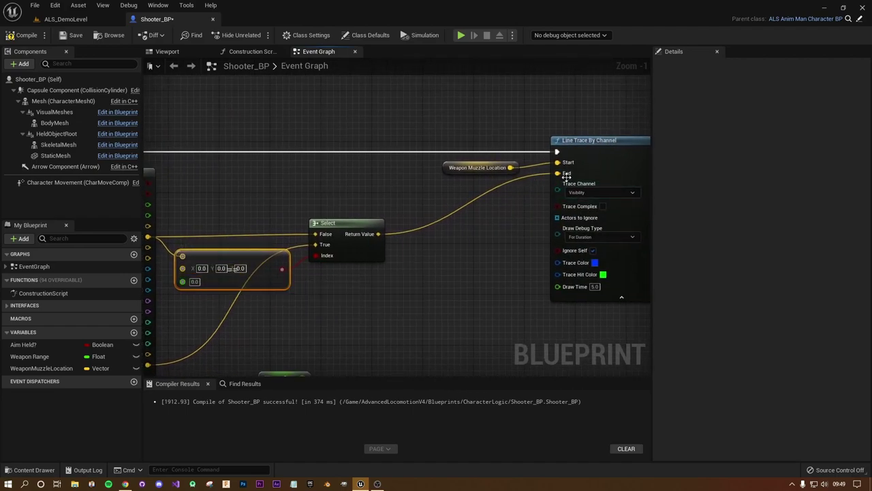
right_drag(177, 368, 306, 278)
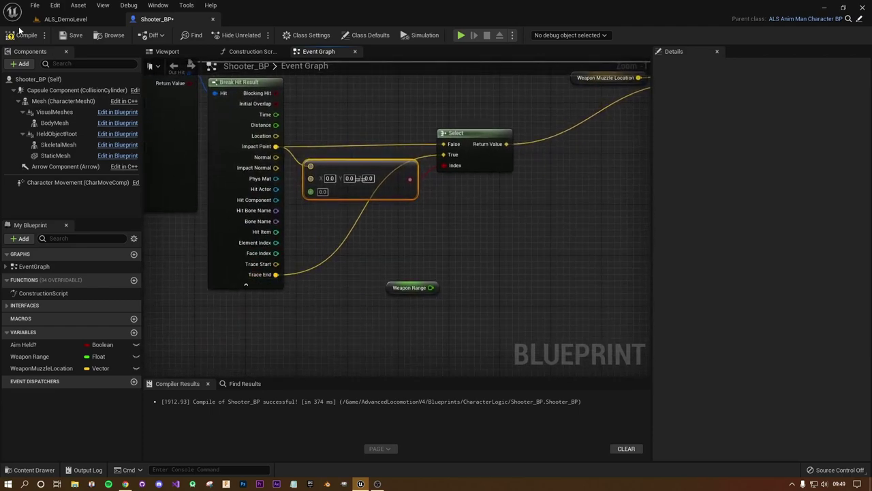
Compile Shooter_BP, start play, and choose the Rifle overlay state.
click(27, 35)
click(465, 34)
key(q)
scroll(436, 252, down, 1)
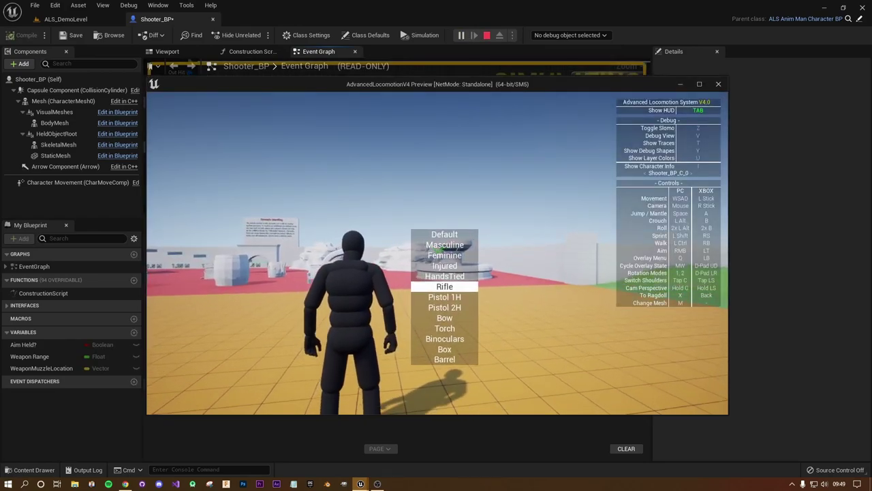
key(w)
Aim and fire the rifle at the hills and white wall while moving and crouching, then stop play.
right_click(436, 250)
click(436, 250)
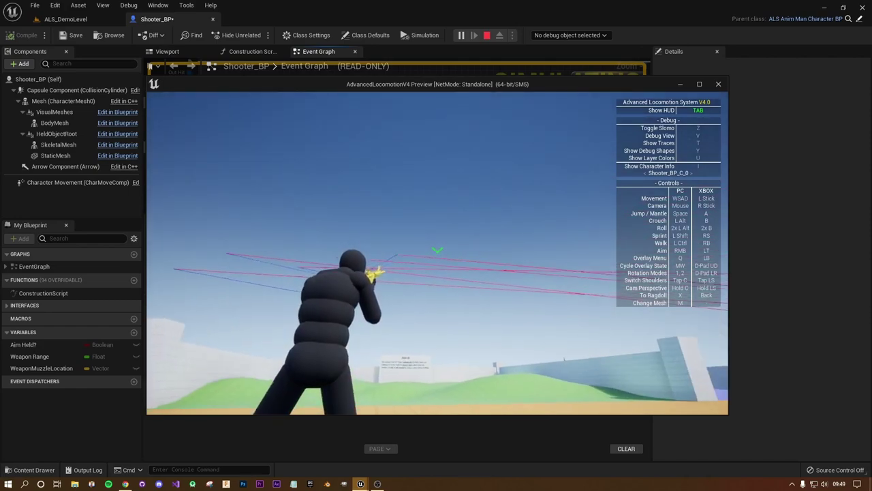
click(436, 250)
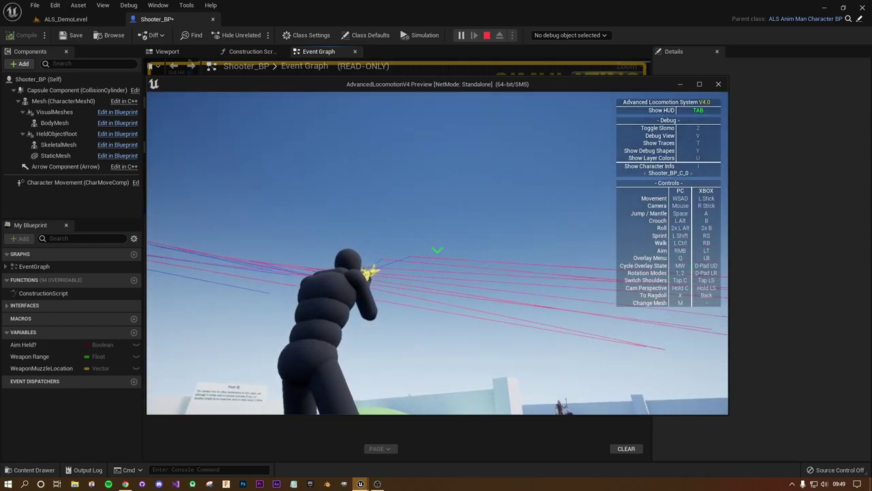
key(w)
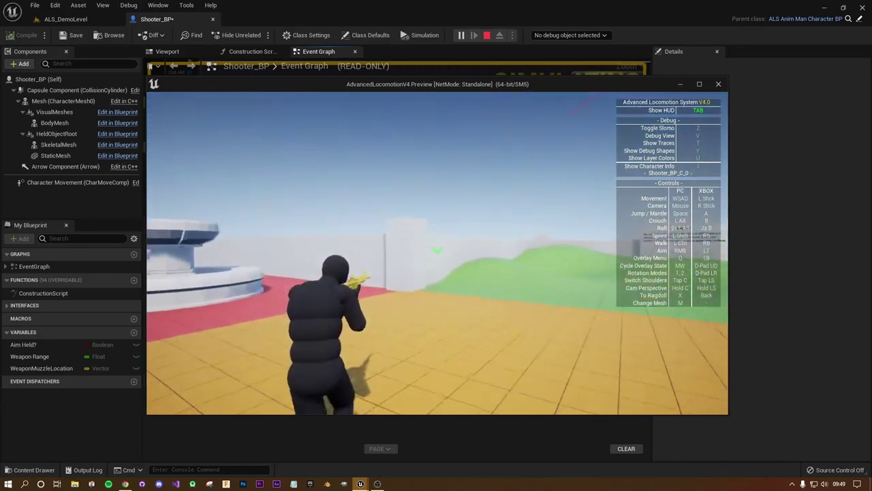
click(436, 250)
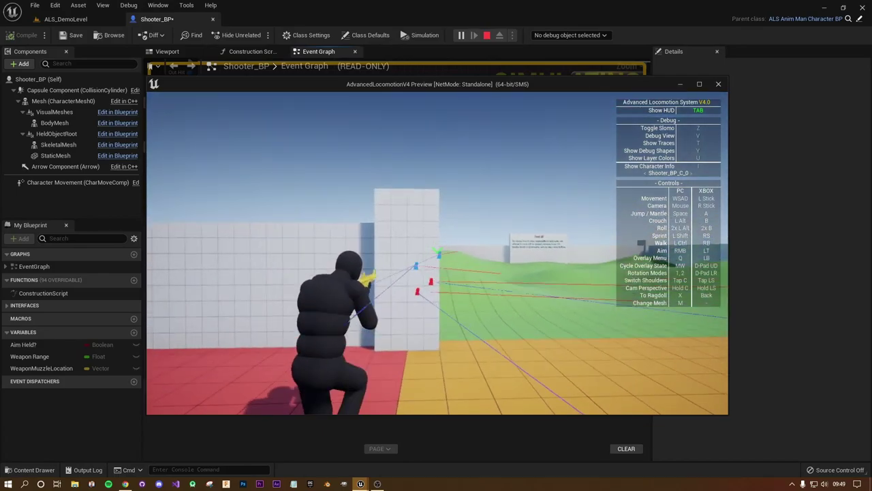
click(436, 250)
click(436, 250)
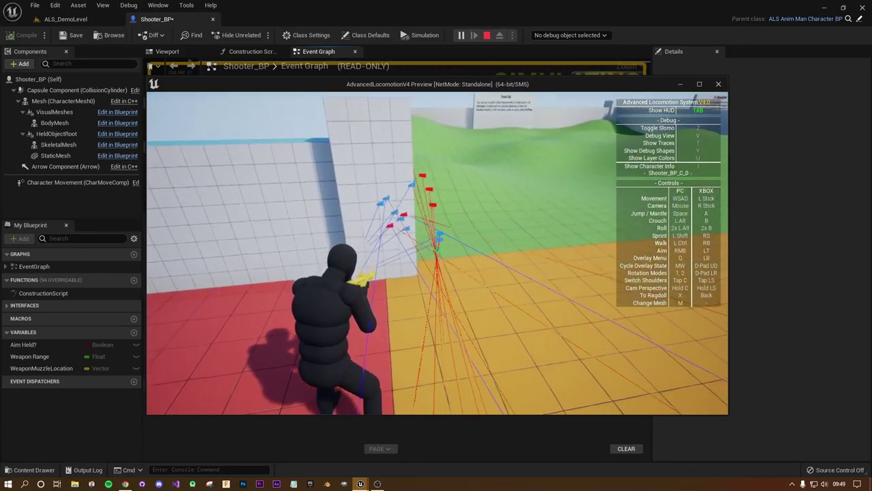
key(w)
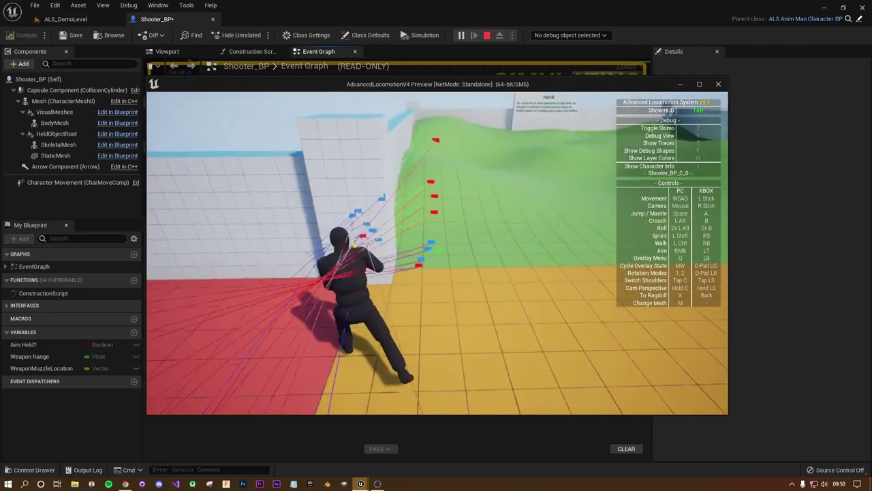
key(alt)
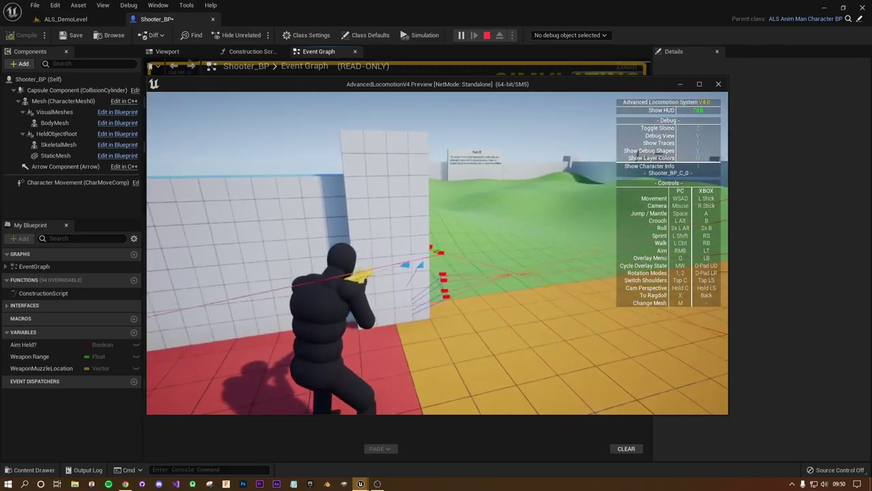
key(alt)
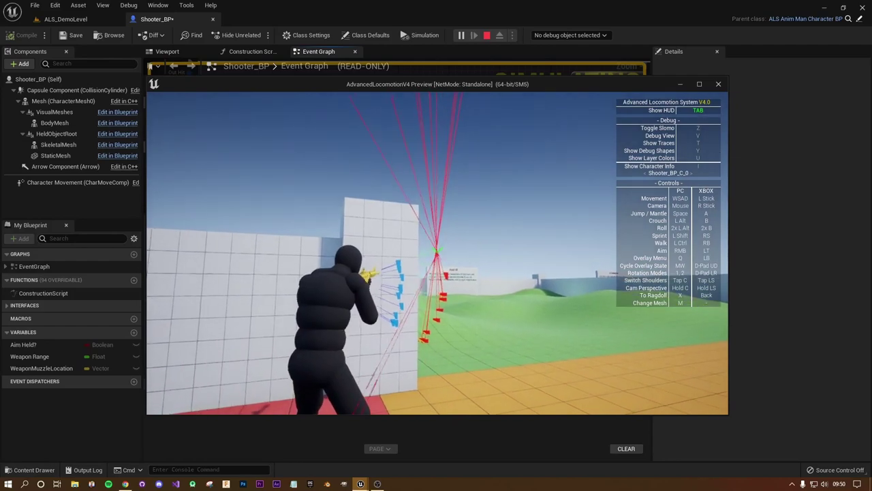
key(Escape)
right_drag(388, 309, 408, 325)
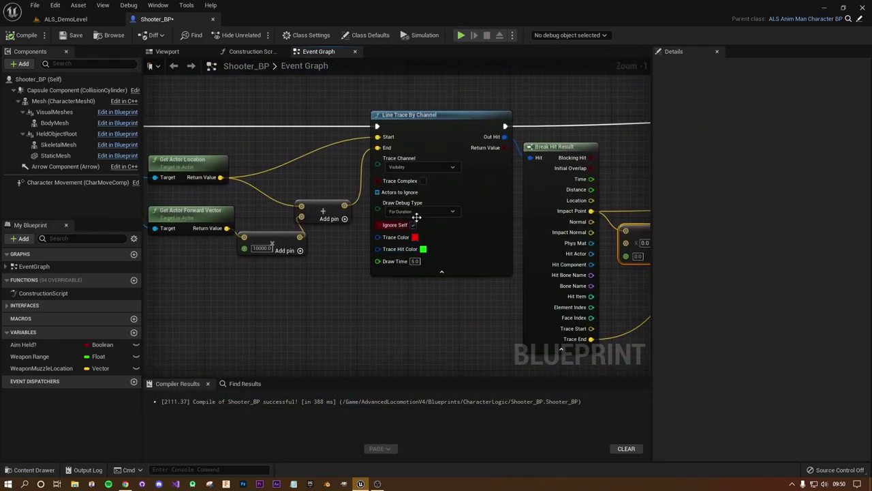
Set the camera trace's Draw Debug Type to None and recompile.
click(417, 212)
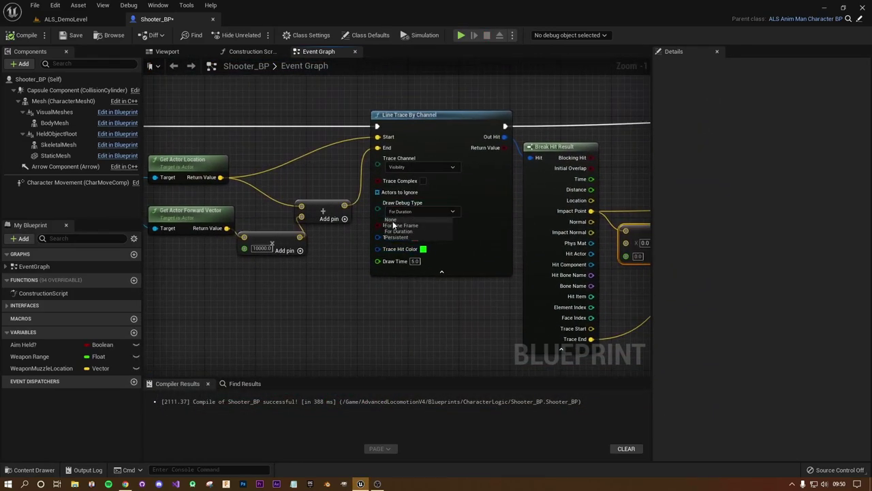
click(393, 220)
click(27, 35)
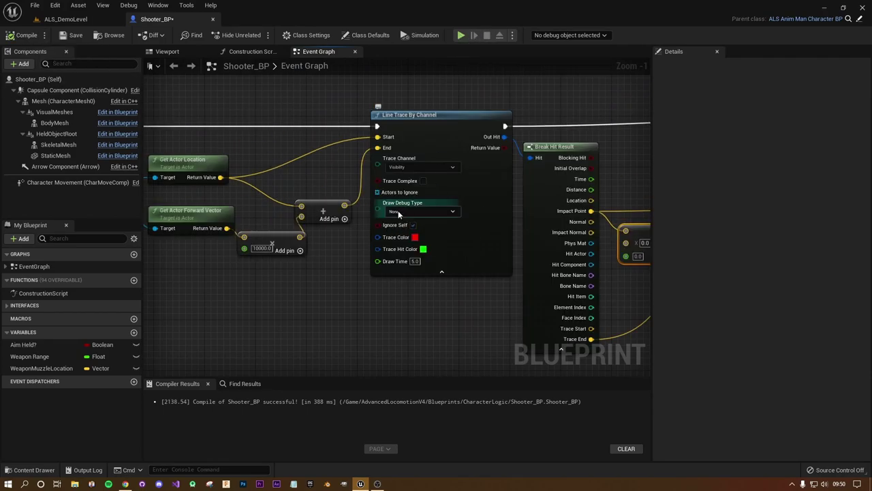
Start a new play session and bring up the overlay state menu.
click(461, 35)
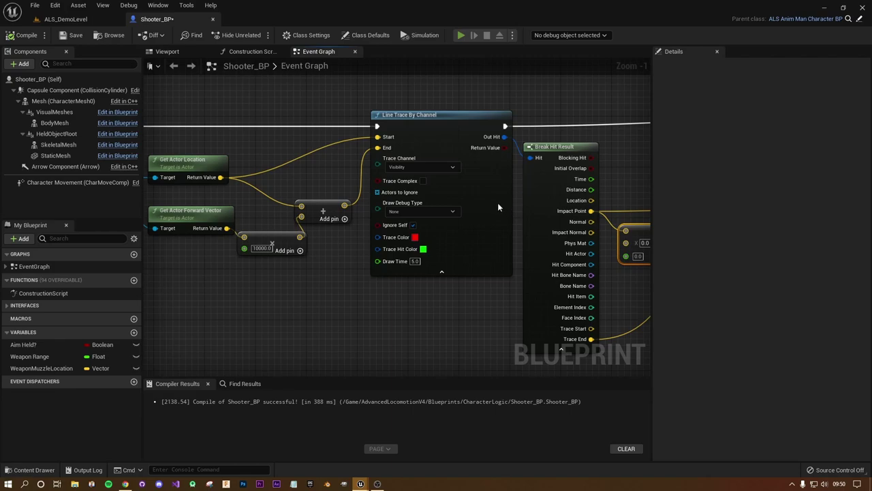
key(q)
scroll(436, 252, down, 1)
scroll(436, 252, down, 1)
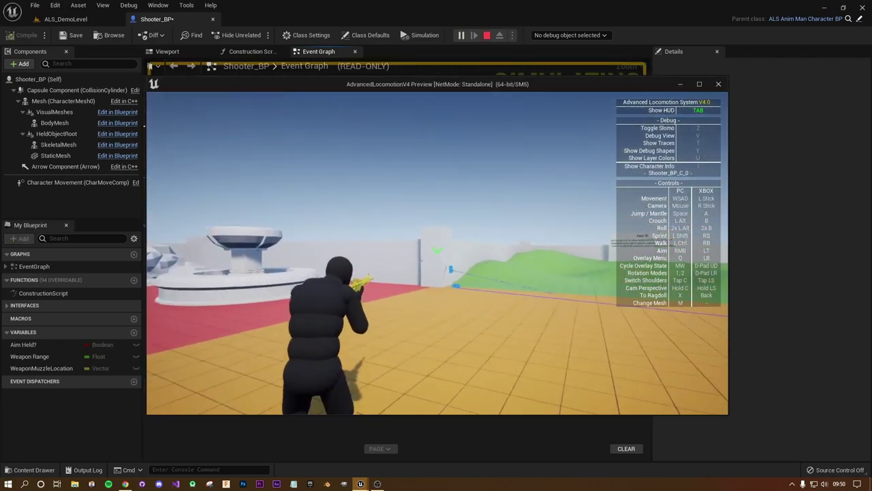
Fire a series of rifle shots at the white wall, the distant area and far characters.
click(436, 252)
click(436, 252)
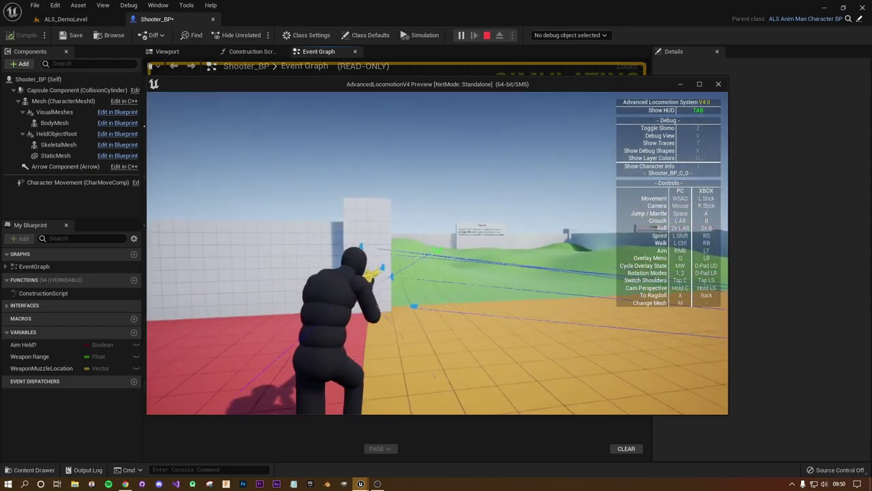
click(436, 252)
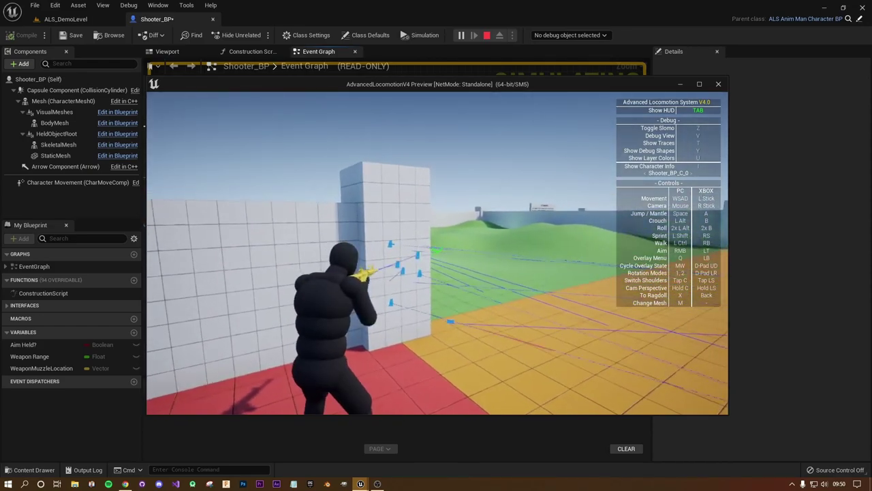
click(436, 252)
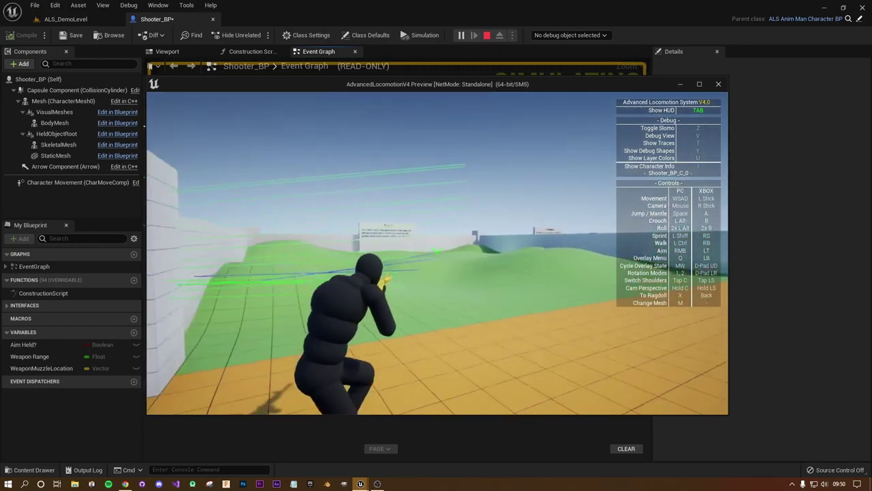
click(436, 252)
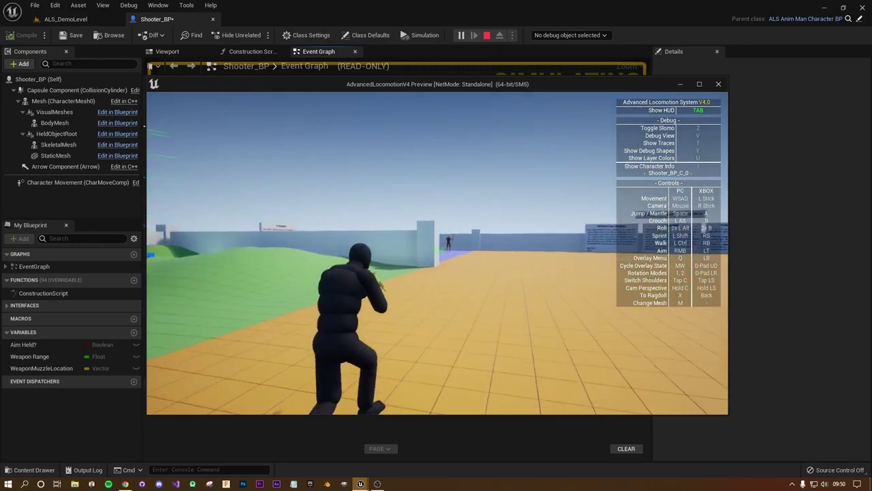
click(436, 252)
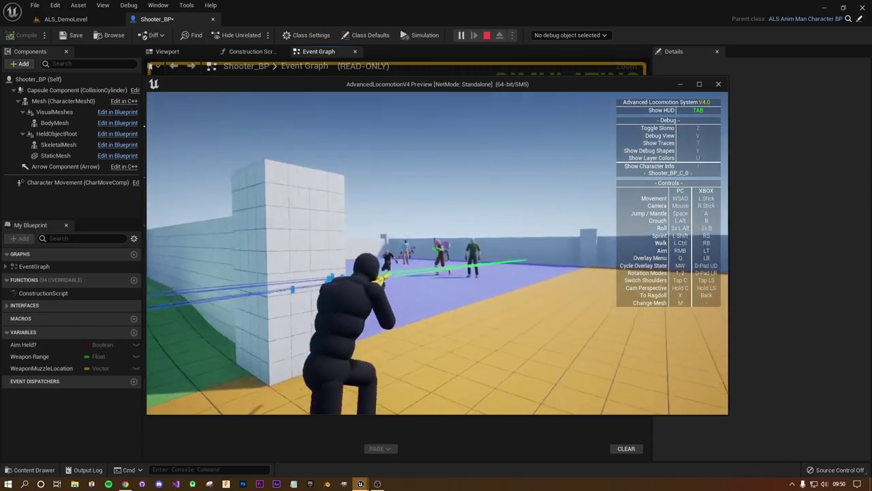
click(436, 252)
click(436, 252)
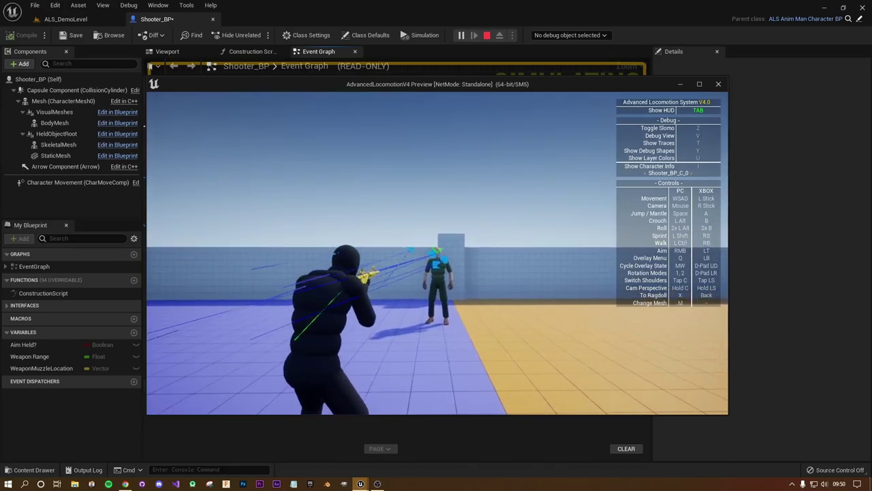
click(436, 252)
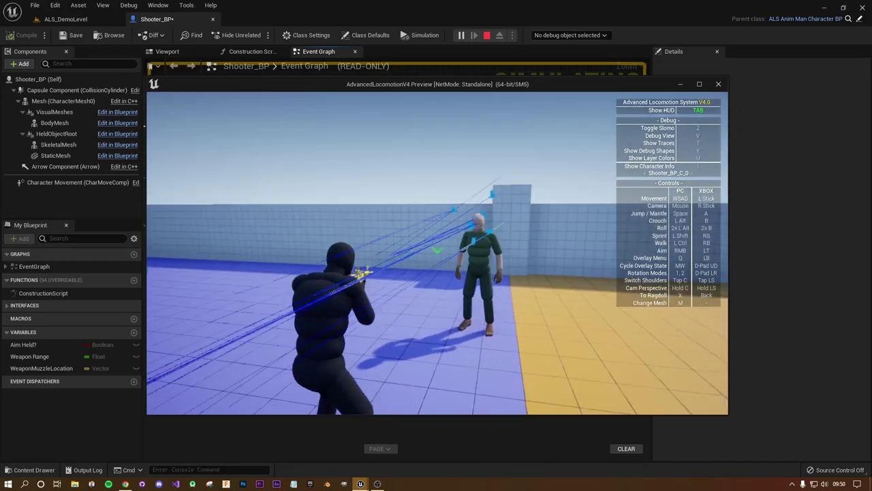
Crouch and walk toward the far wall, then approach and shoot the green character.
key(alt)
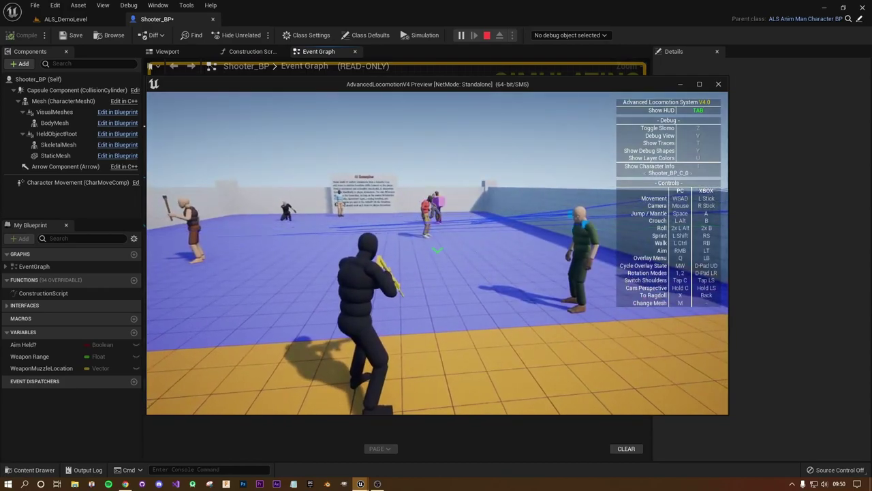
key(alt)
key(w)
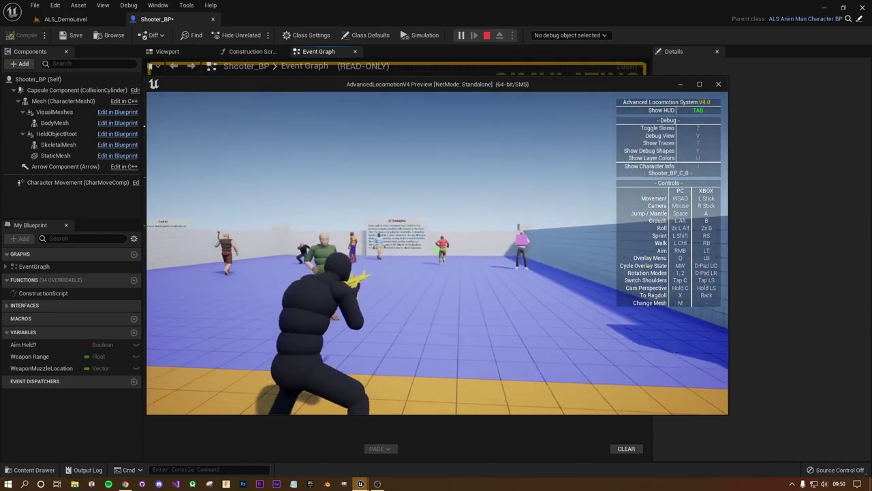
key(alt)
key(w)
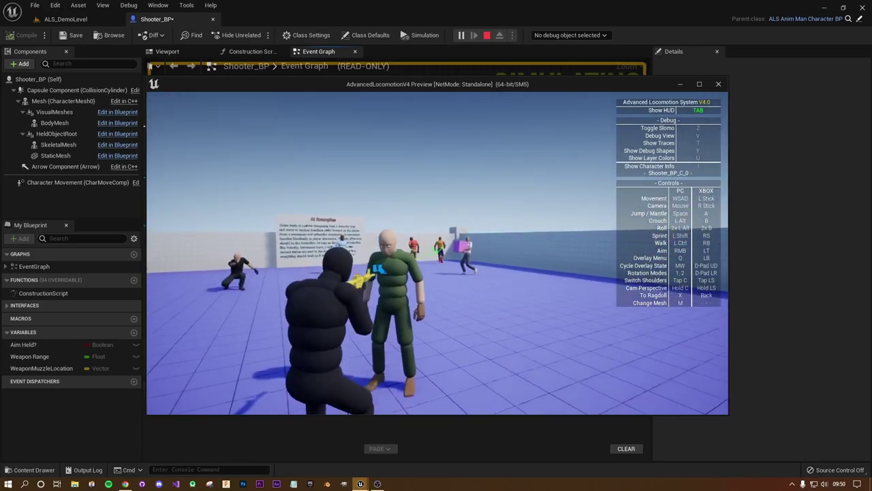
click(392, 269)
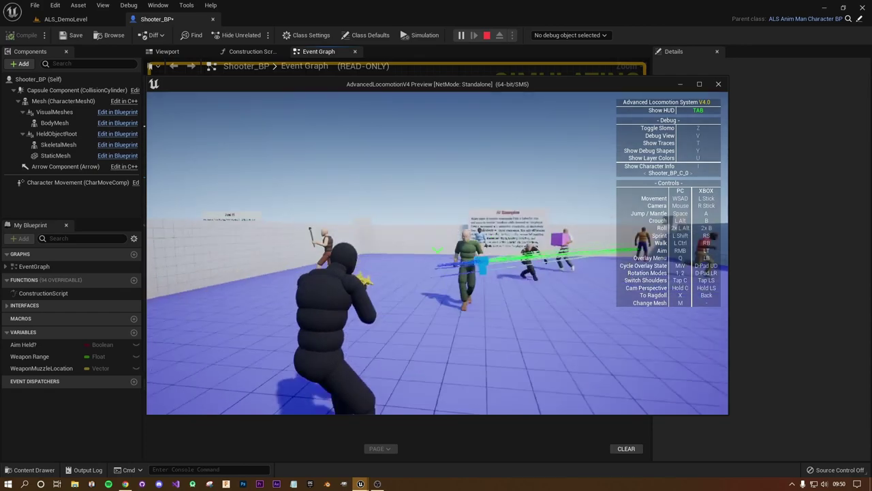